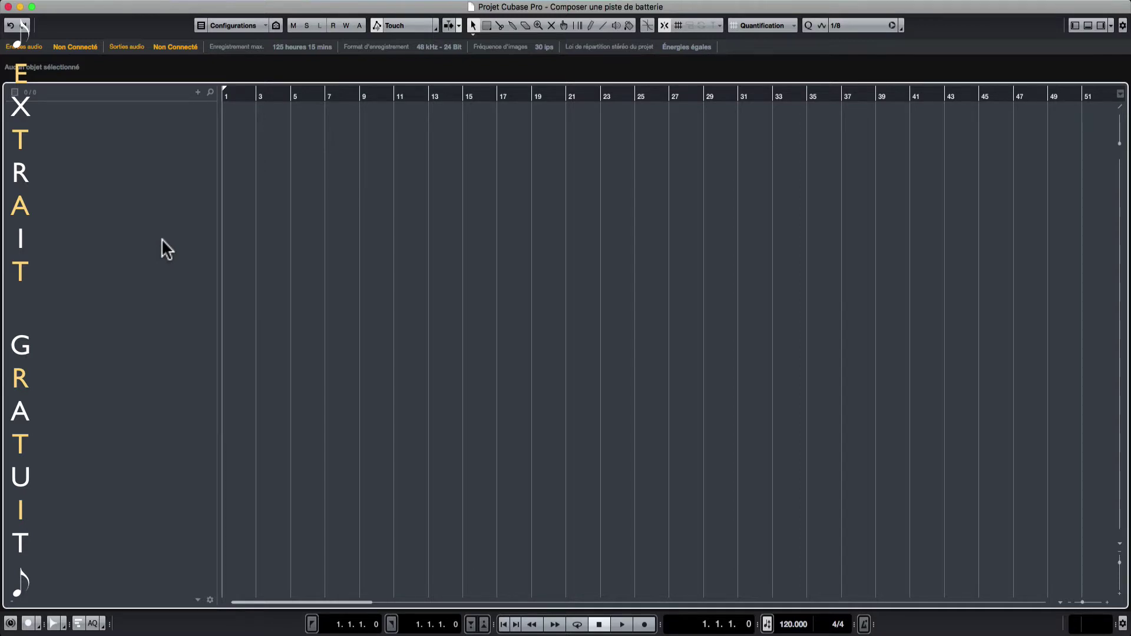
Add one instrument track using the Native Instruments Kontakt 5 16out instrument, routed to Stereo Out
right_click(113, 129)
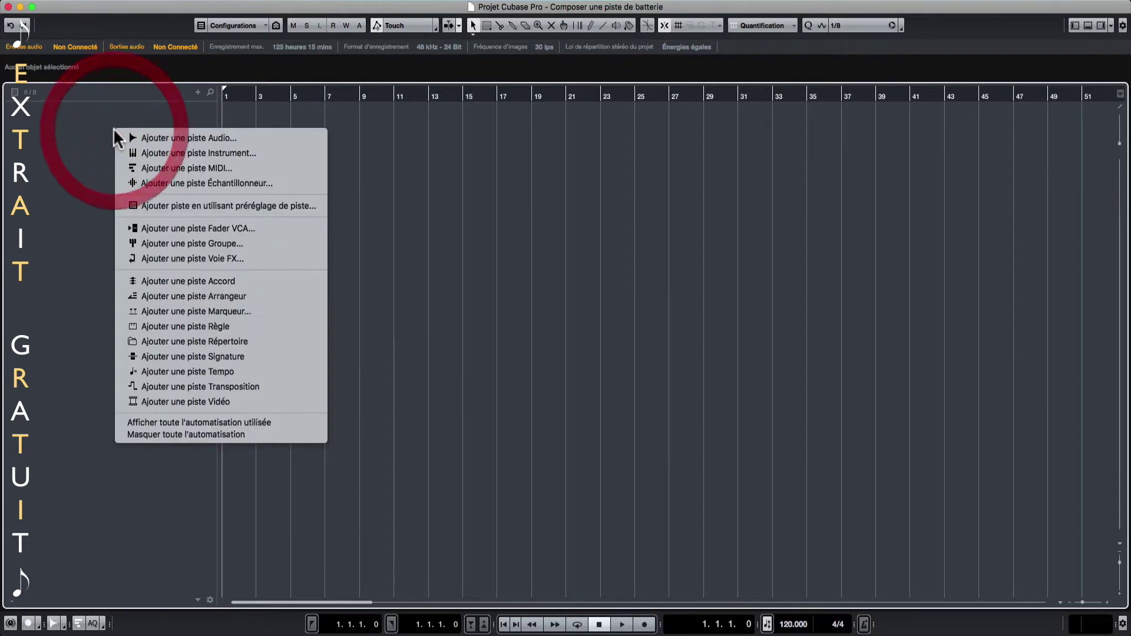
left_click(145, 153)
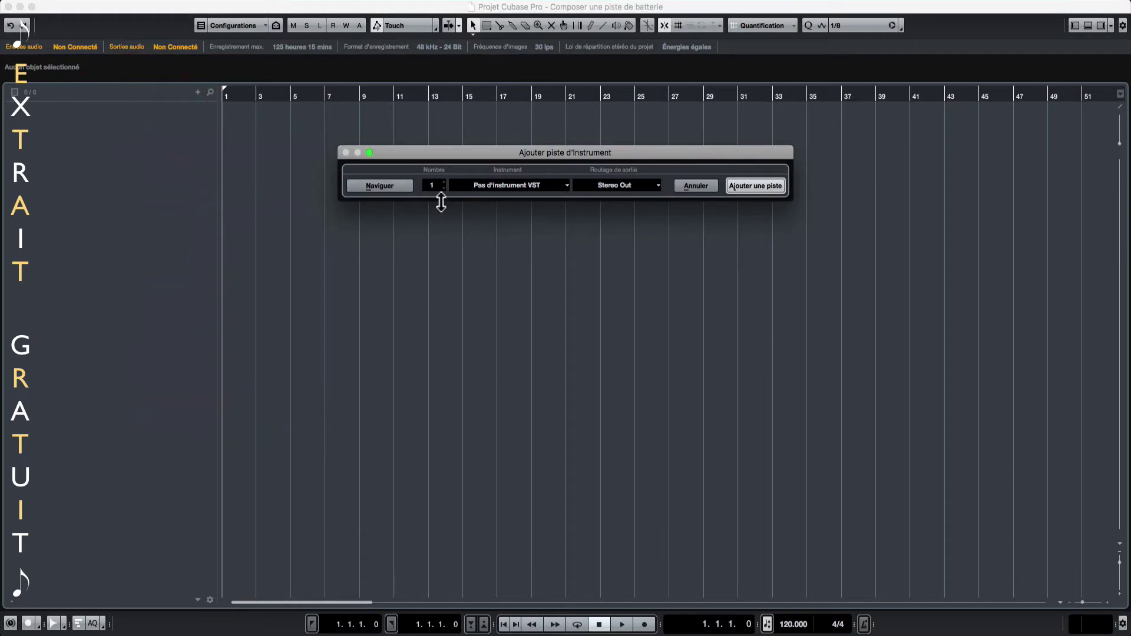
left_click(528, 186)
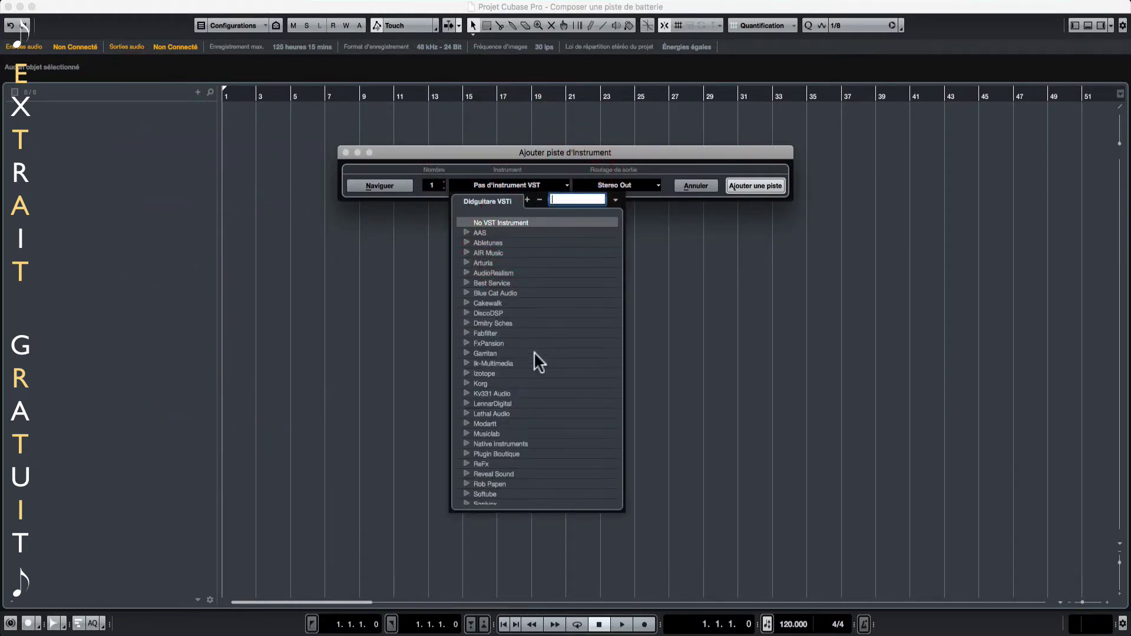
scroll(534, 352, "down", 3)
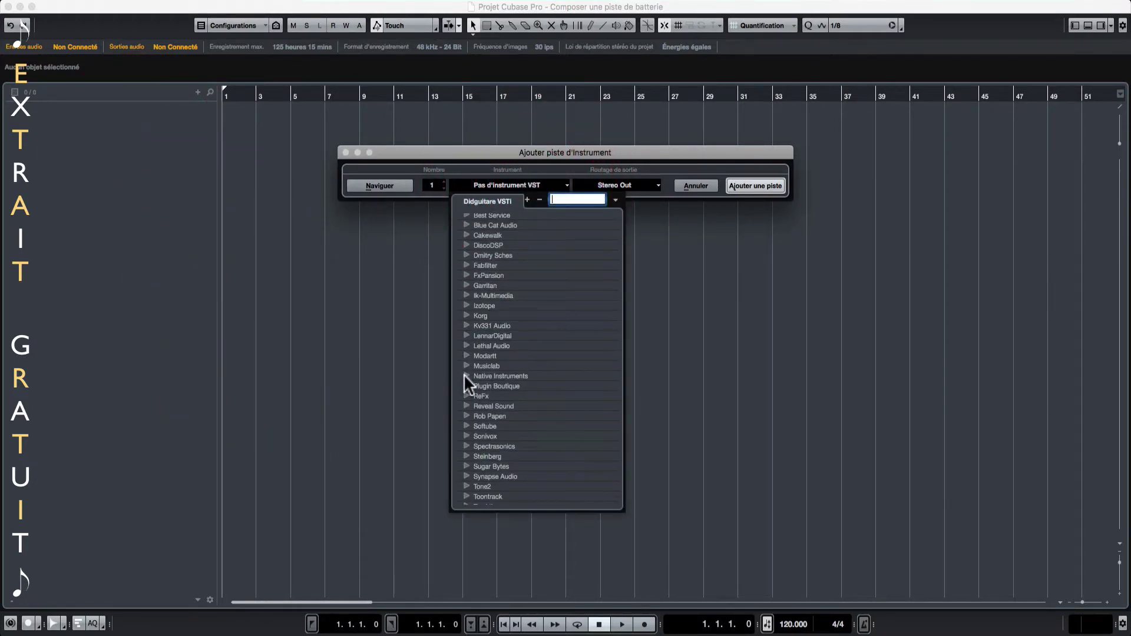
left_click(464, 375)
scroll(563, 403, "down", 1)
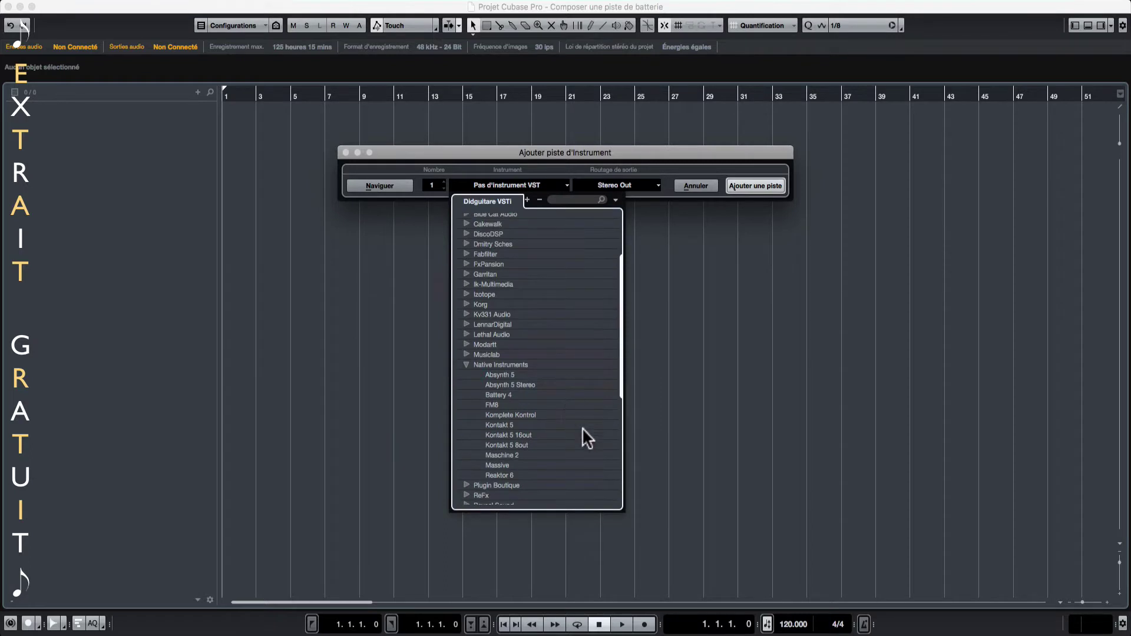
left_click(510, 436)
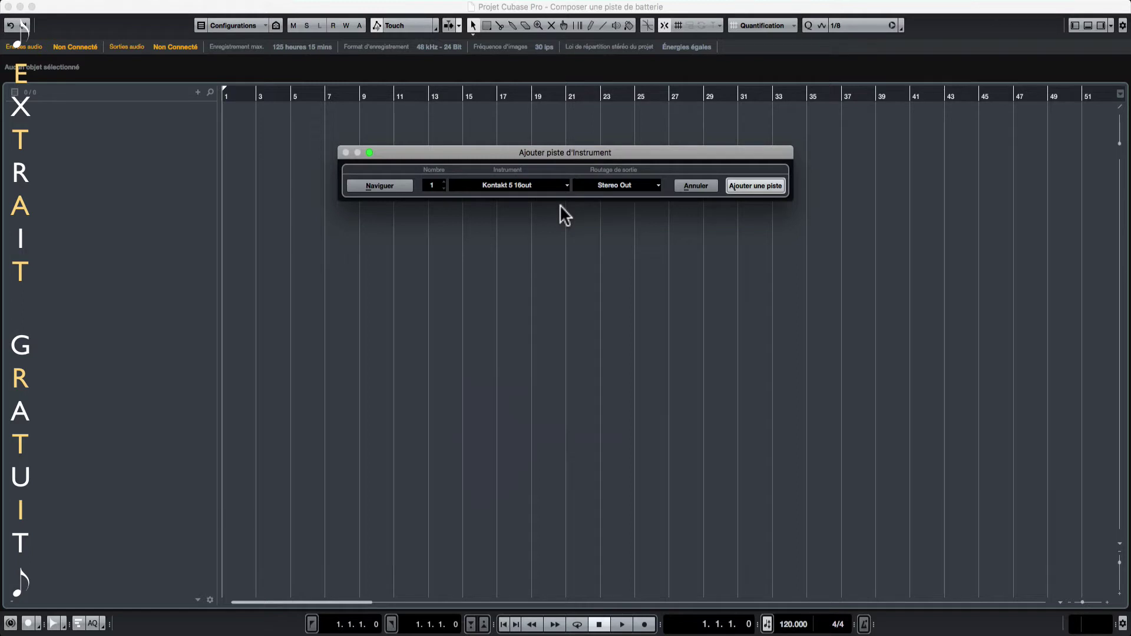
left_click(753, 186)
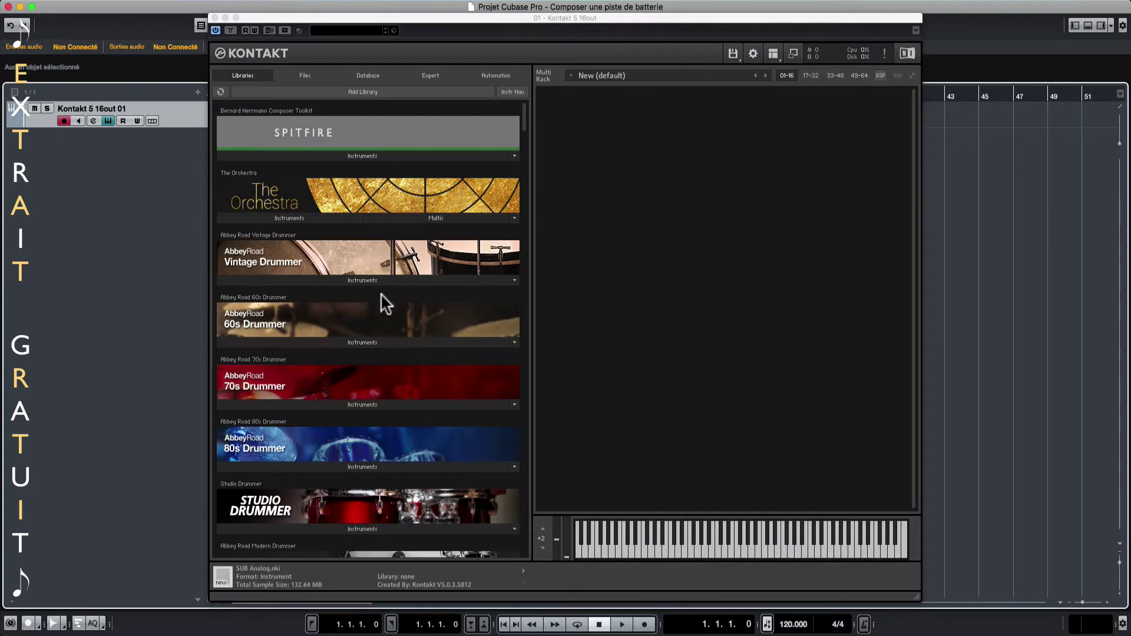
Load the Session Kit - Lite instrument from the Studio Drummer library into the Kontakt rack
scroll(381, 293, "down", 5)
scroll(380, 292, "down", 2)
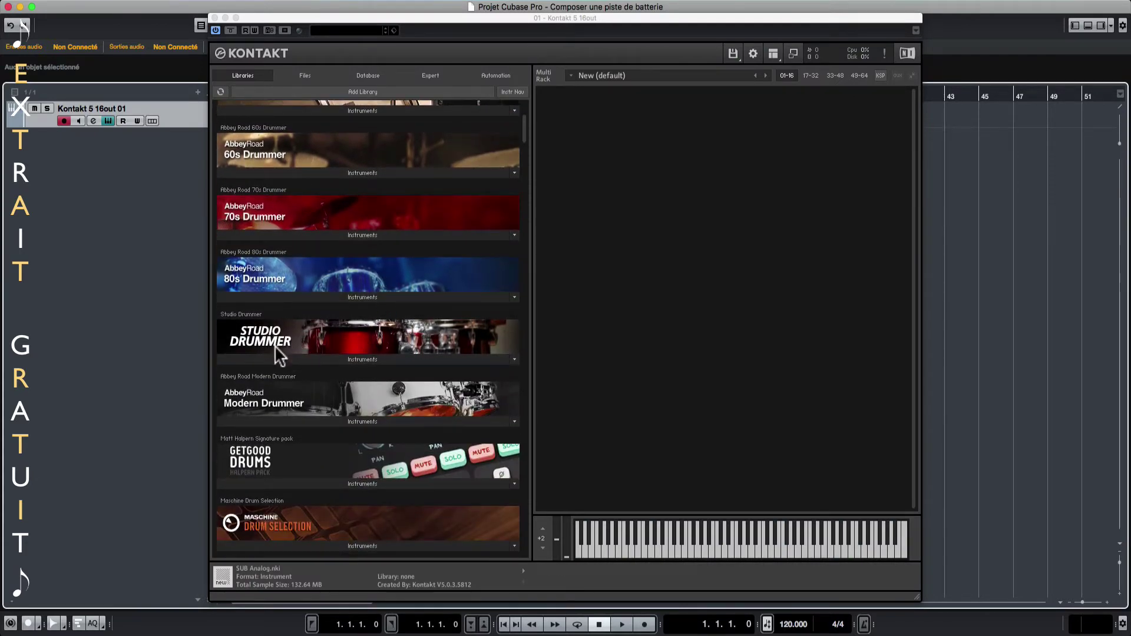
left_click(333, 357)
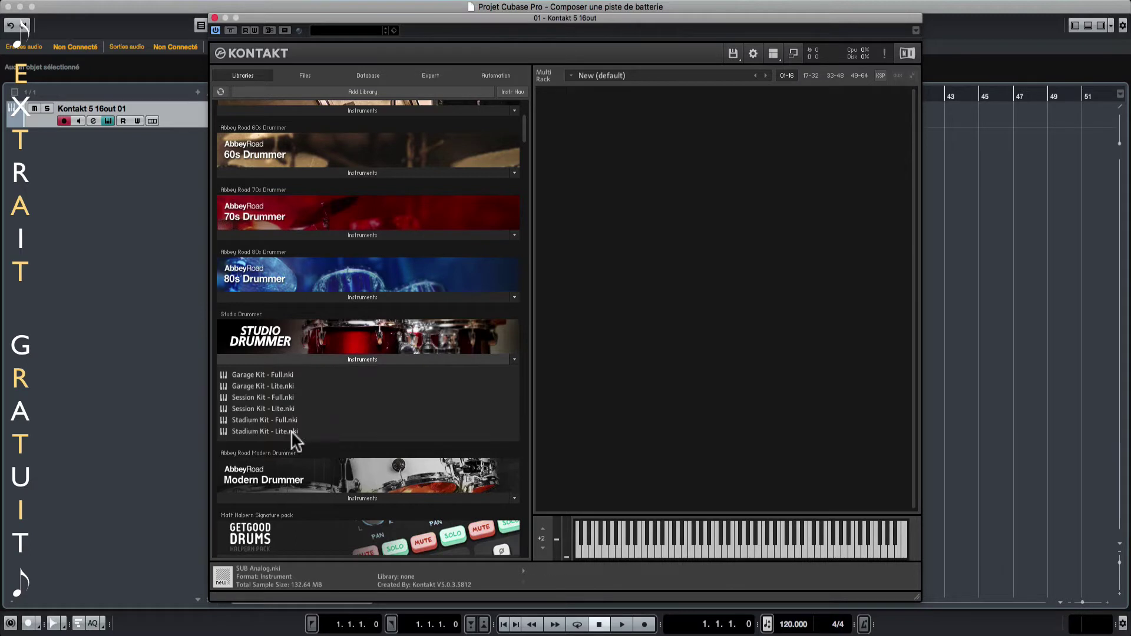
left_click(253, 408)
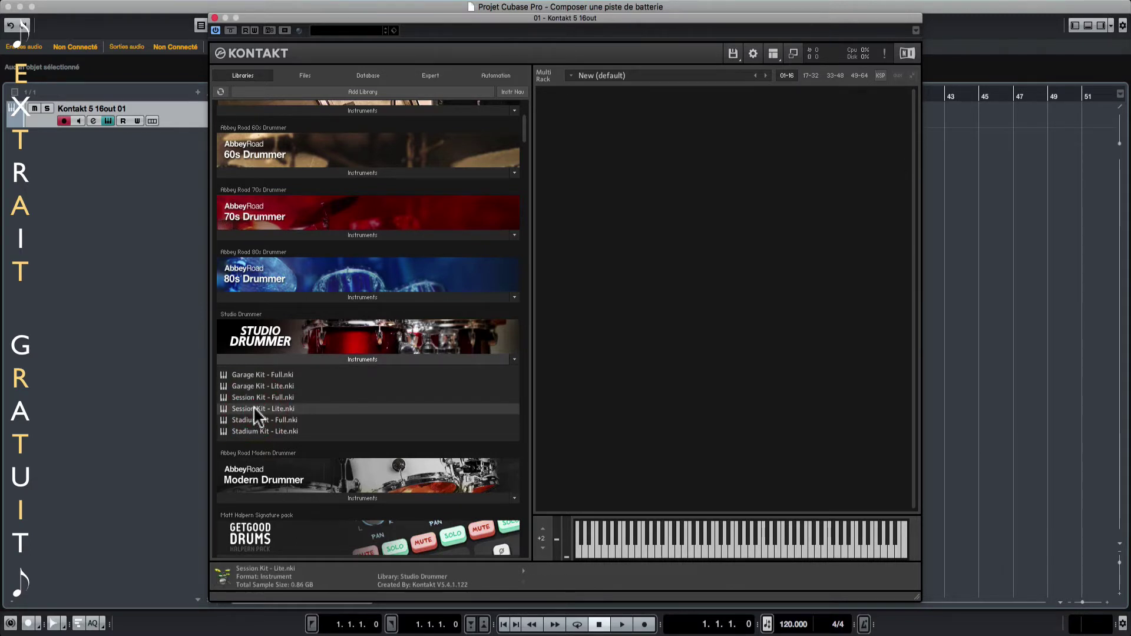
double_click(253, 407)
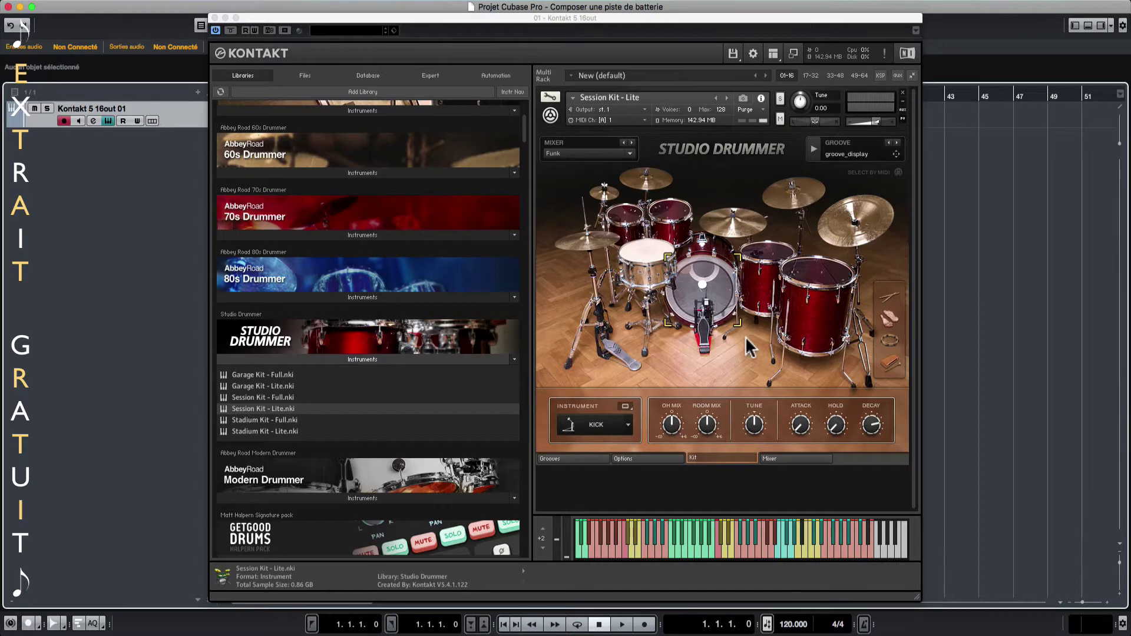
Audition the kick and the snare of the Studio Drummer kit several times each
left_click(713, 260)
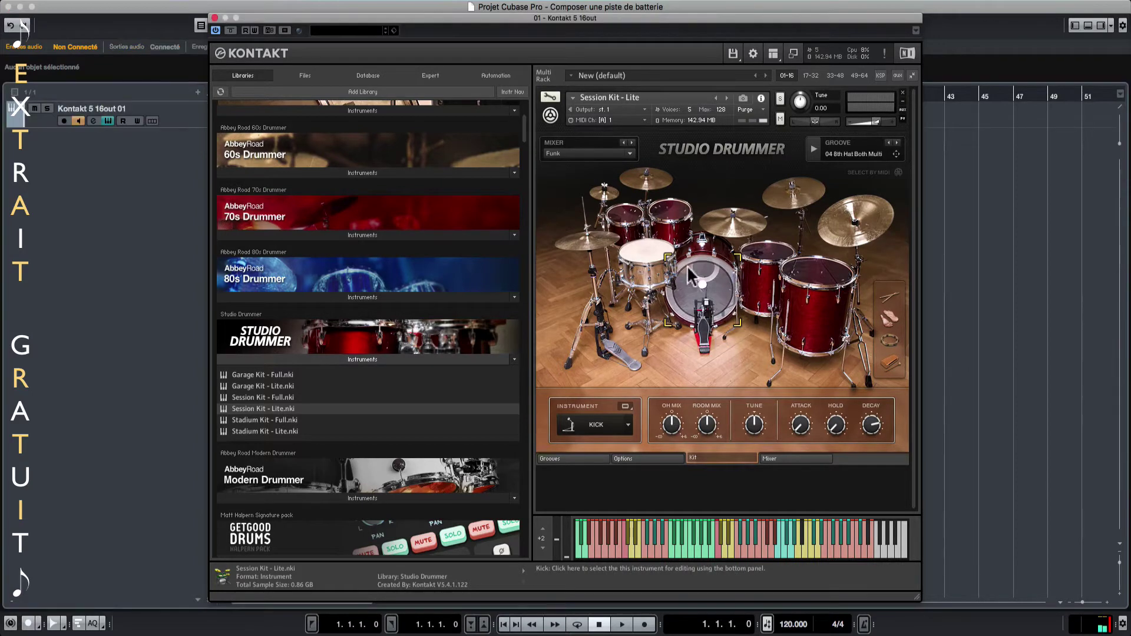
left_click(709, 287)
left_click(709, 287)
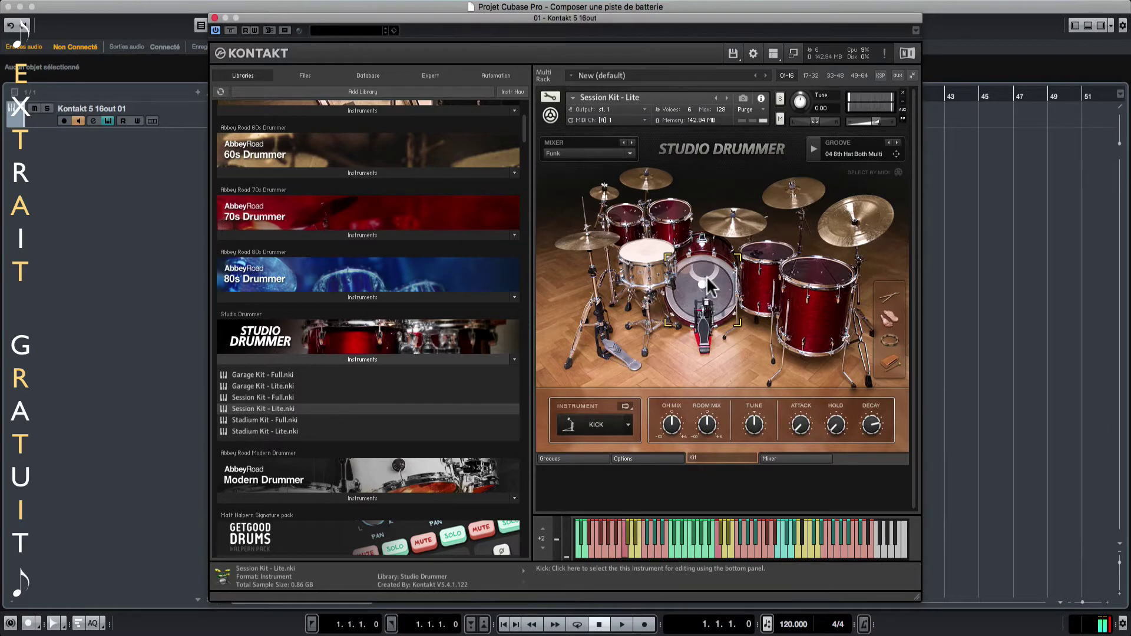
left_click(646, 255)
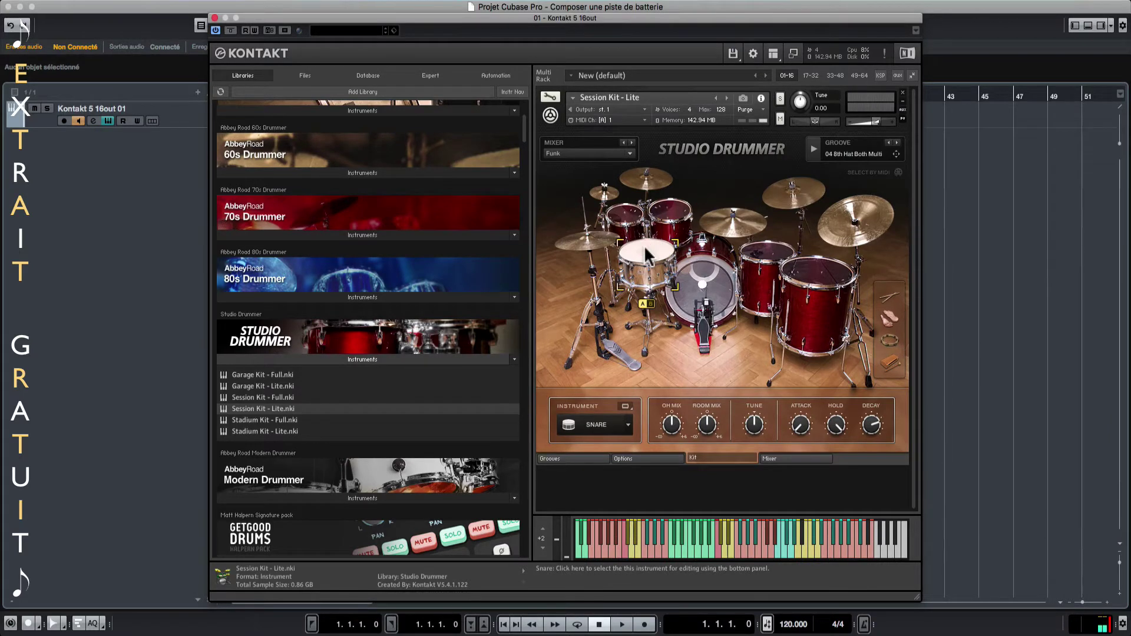
left_click(646, 255)
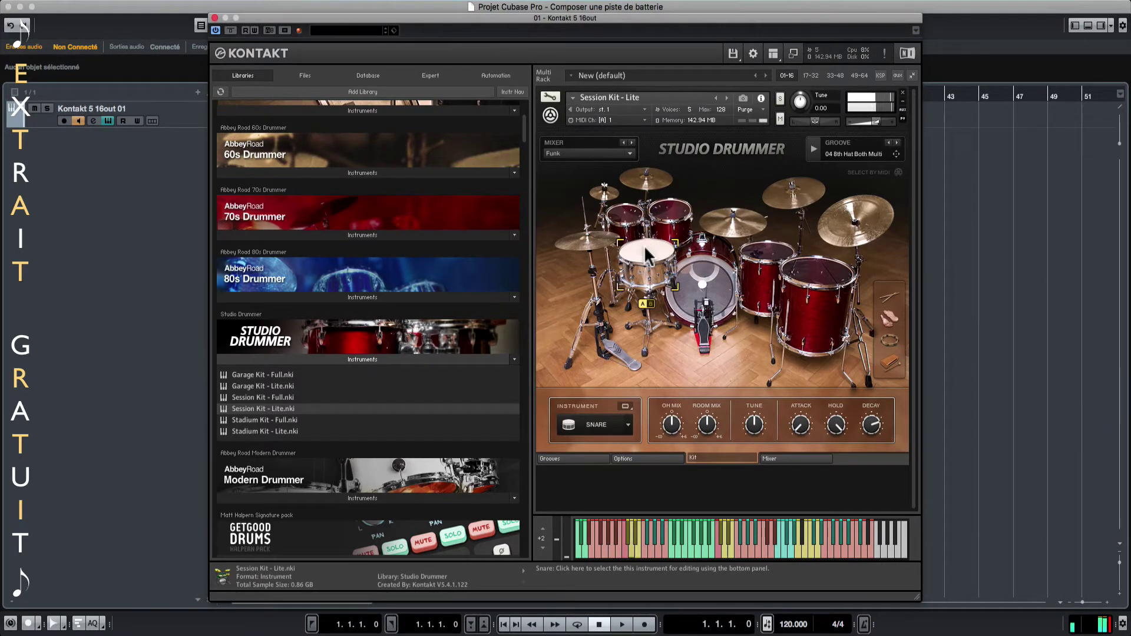
left_click(647, 254)
left_click(646, 254)
Audition the hi-hat, the other cymbals including Crash 1, Crash 2 and China, and the two small toms
left_click(592, 249)
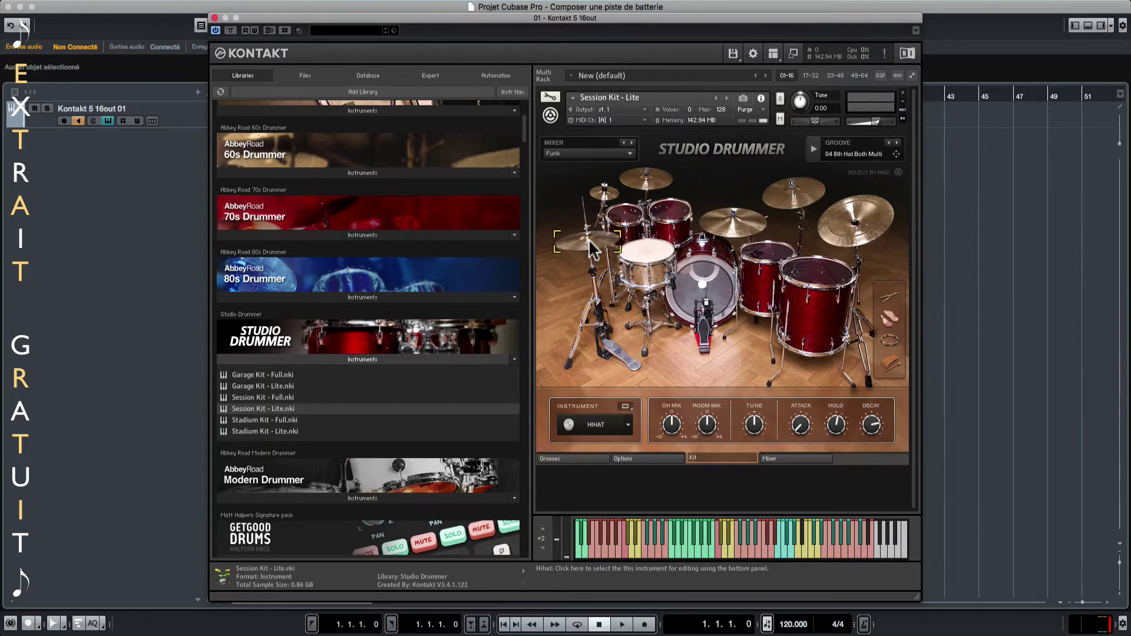
left_click(592, 249)
left_click(592, 248)
left_click(592, 249)
left_click(604, 193)
left_click(648, 183)
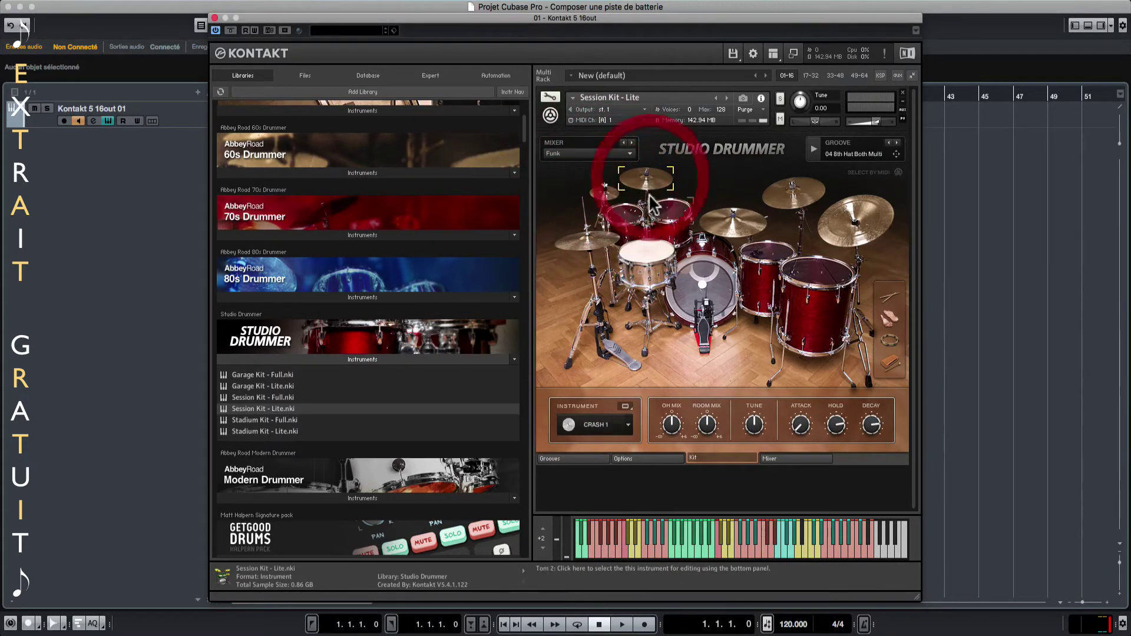
left_click(729, 218)
left_click(788, 193)
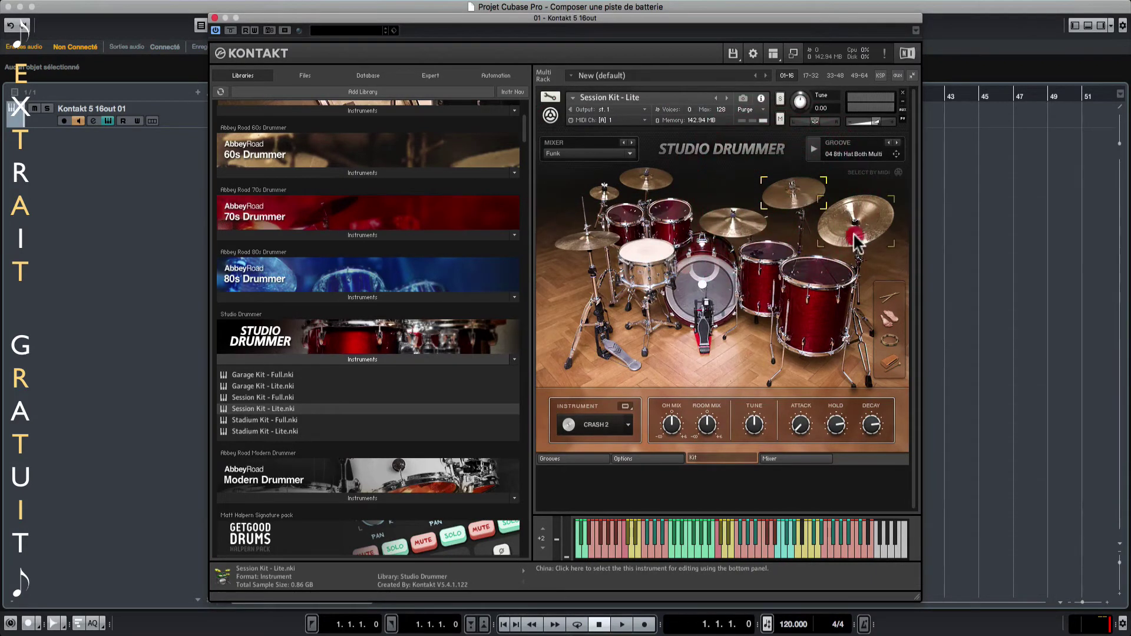
left_click(855, 234)
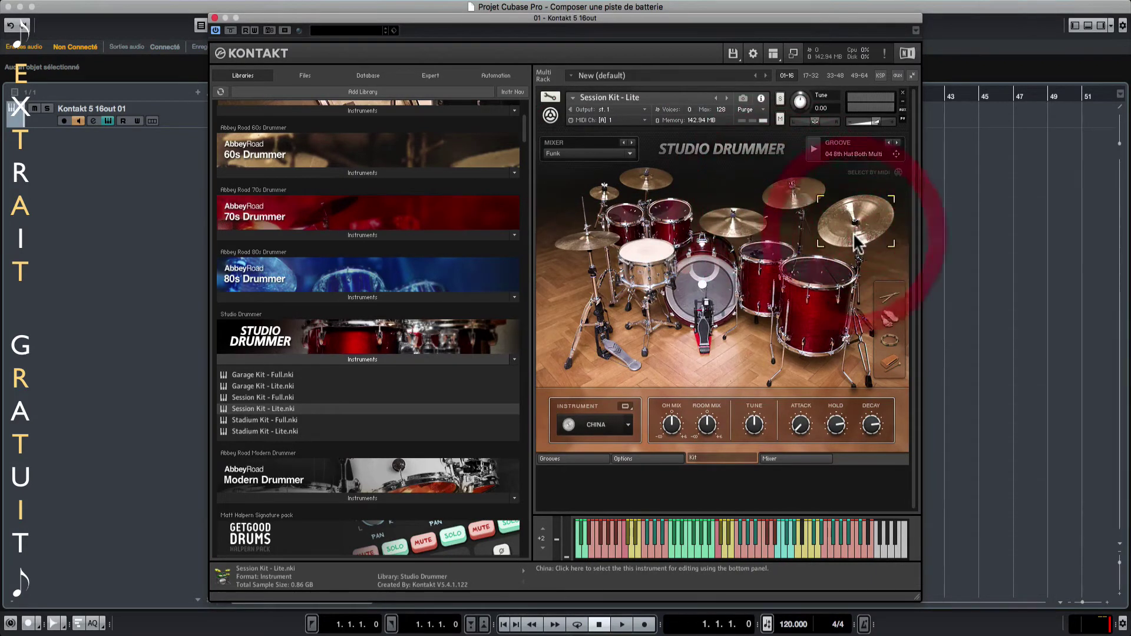
left_click(628, 223)
left_click(680, 221)
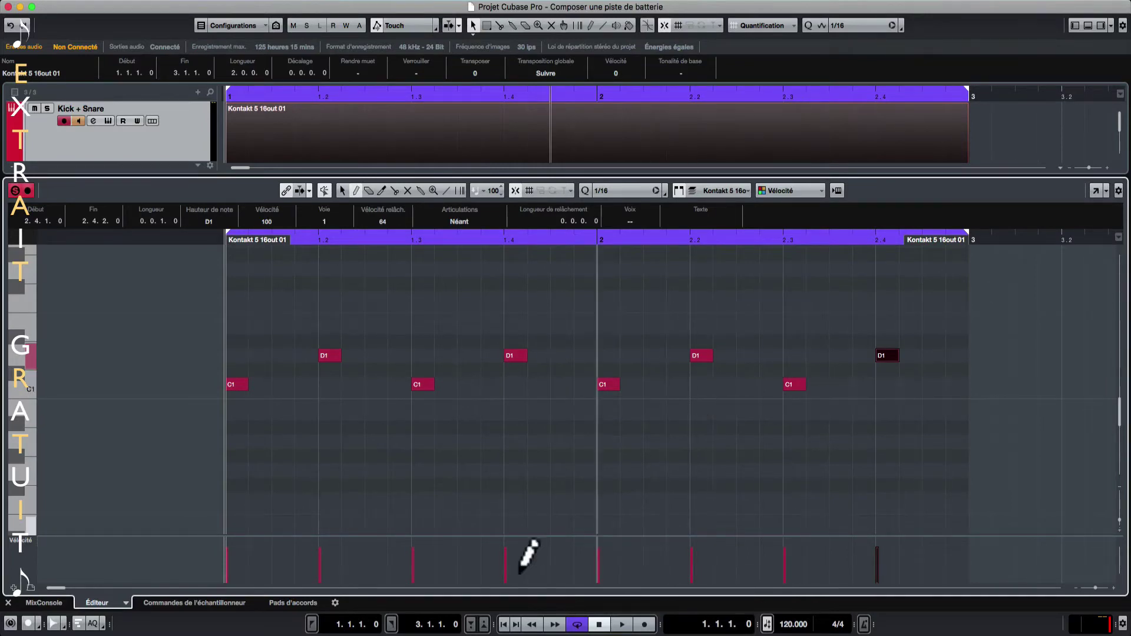
Play the loop and add C1 kick notes a sixteenth before the second-beat snare in both bars
left_click(621, 624)
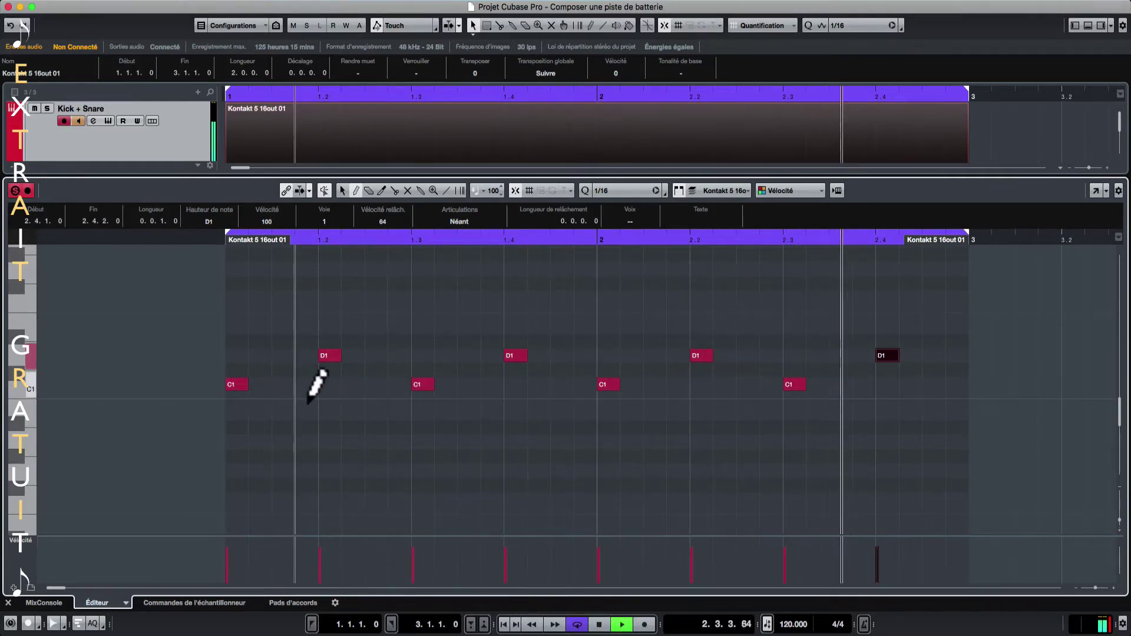
left_click(306, 384)
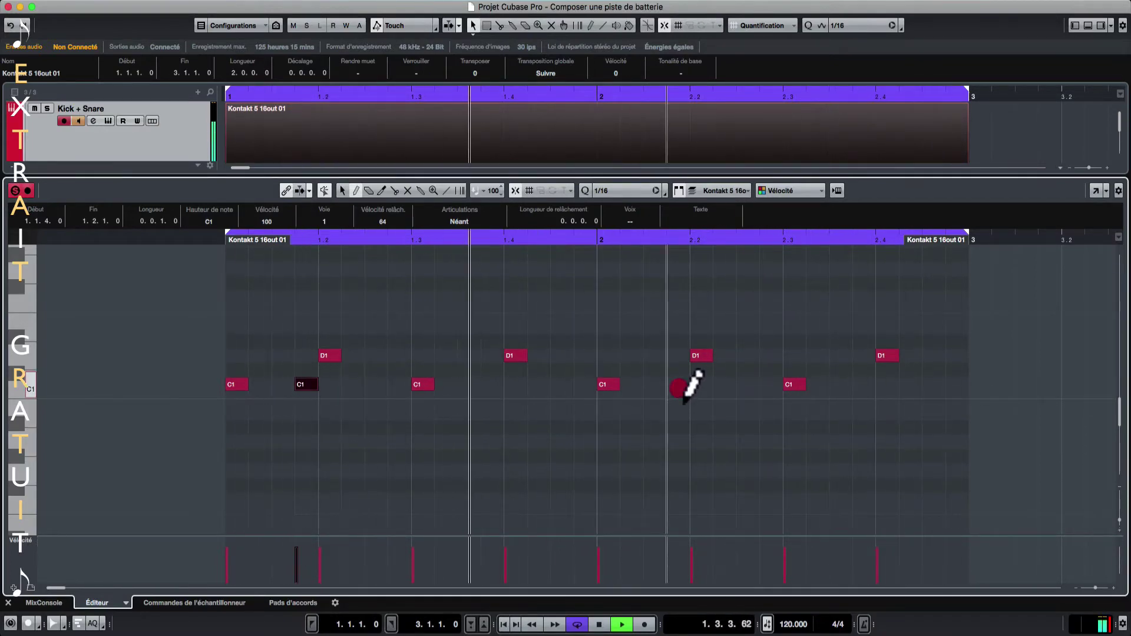
left_click(677, 386)
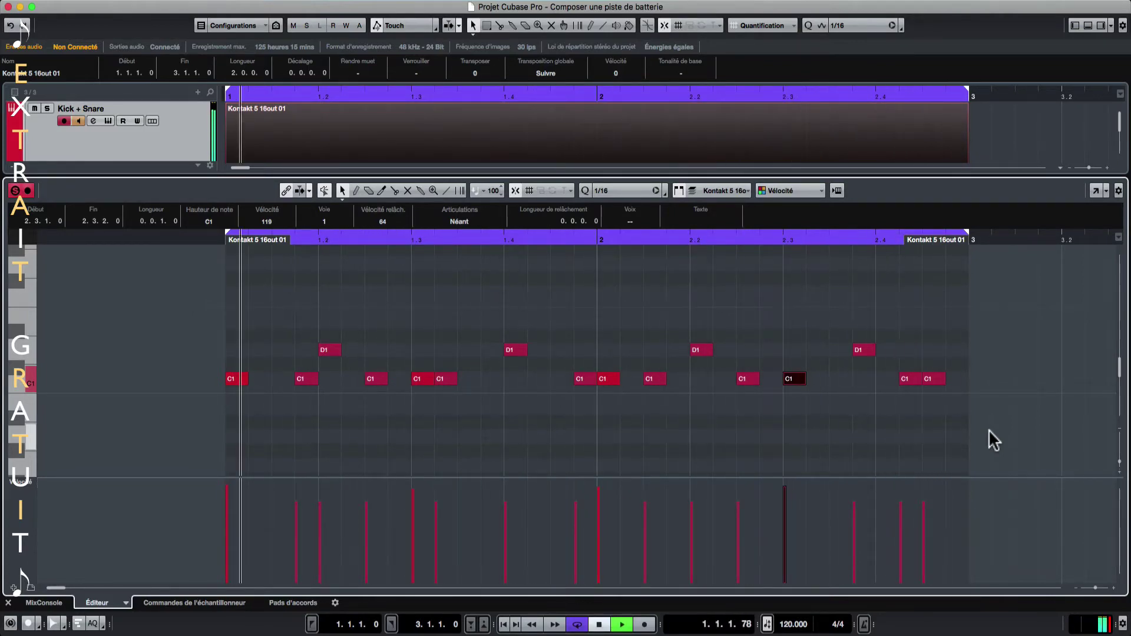
Lower the velocities of the C1 kick notes at 1.3.2, 1.4.4 and 2.4.2, setting the last two to 65 and 62
left_click(426, 410)
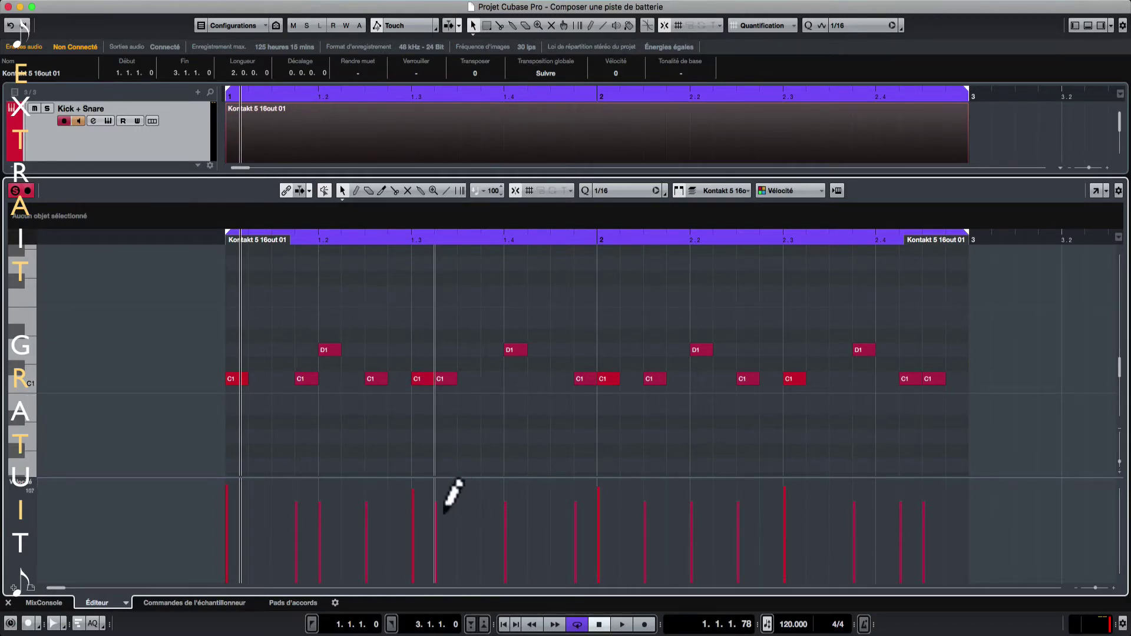
left_click_drag(443, 516, 442, 532)
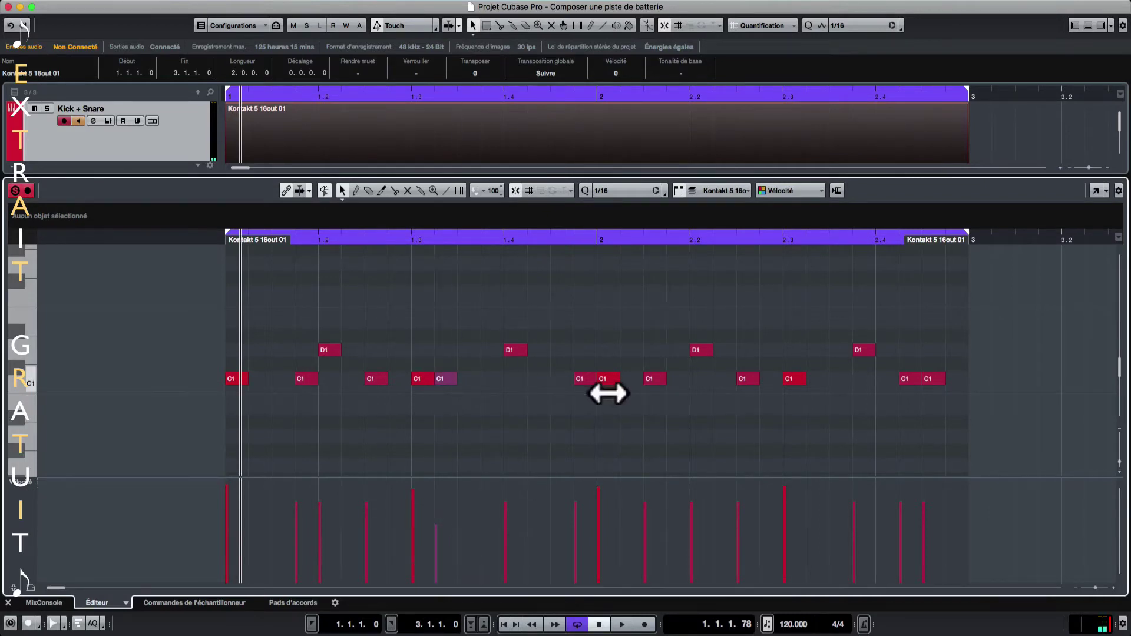
left_click(583, 378)
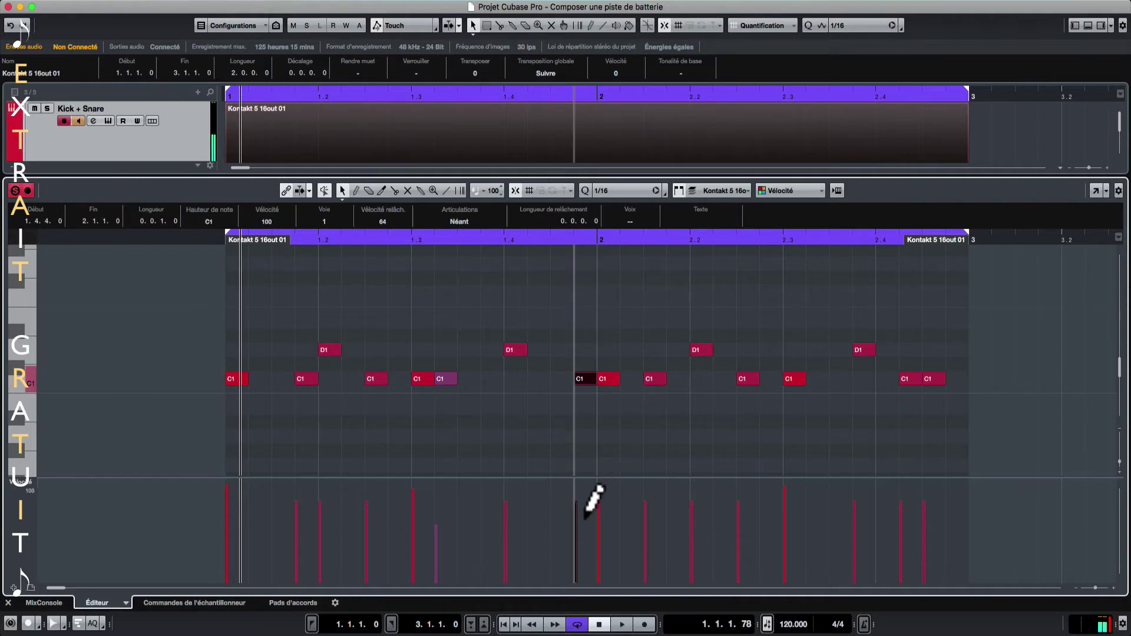
left_click_drag(579, 505, 580, 526)
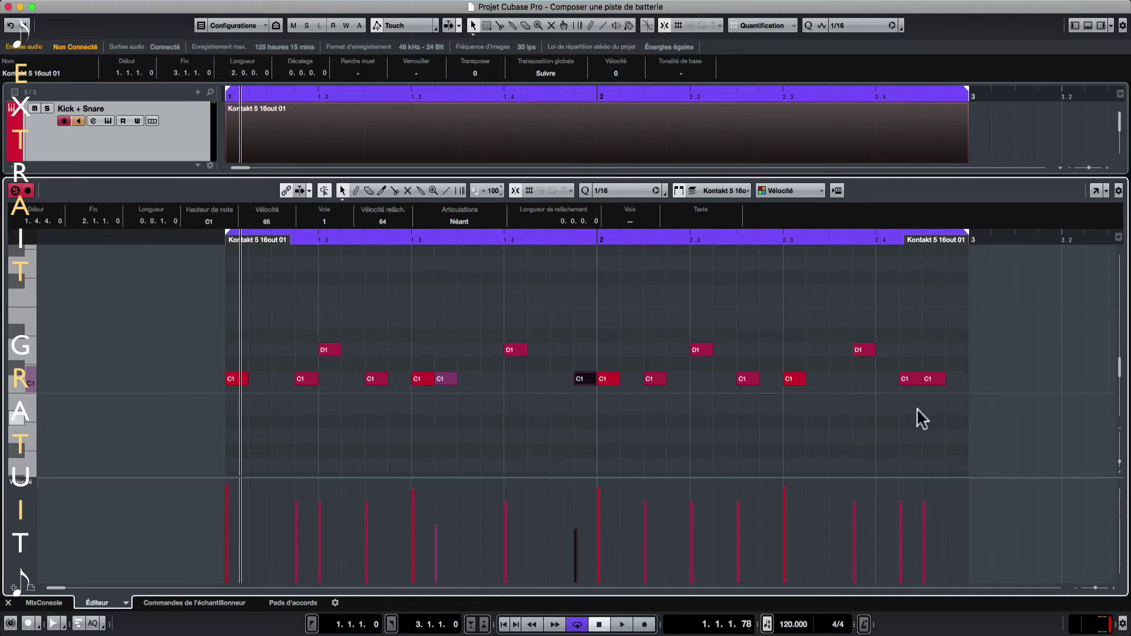
left_click(905, 378)
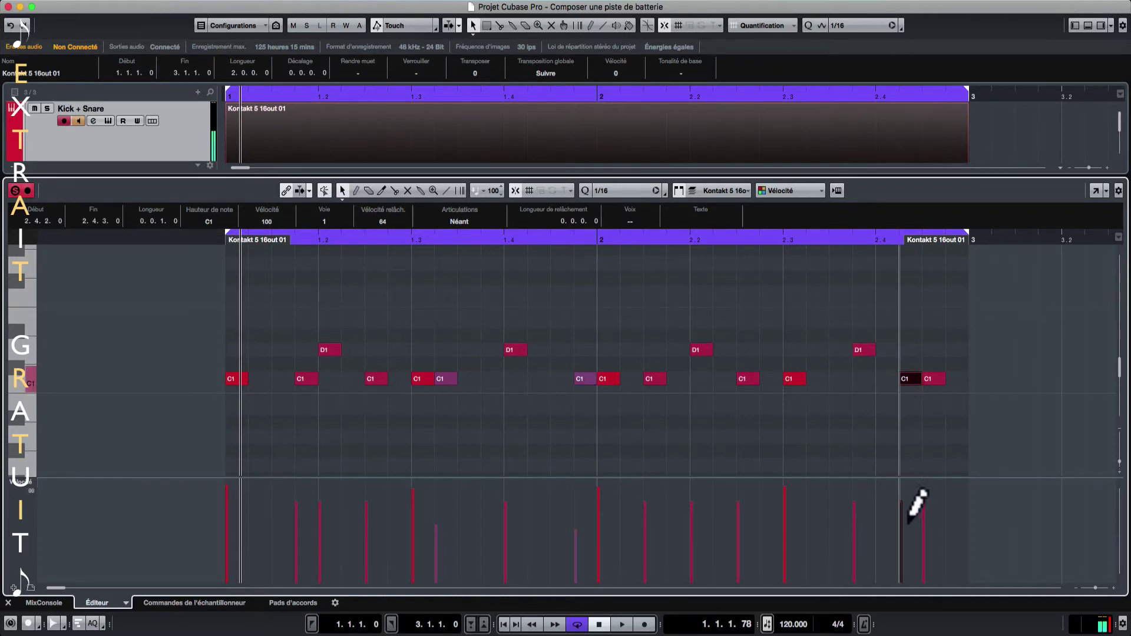
left_click_drag(907, 520, 906, 523)
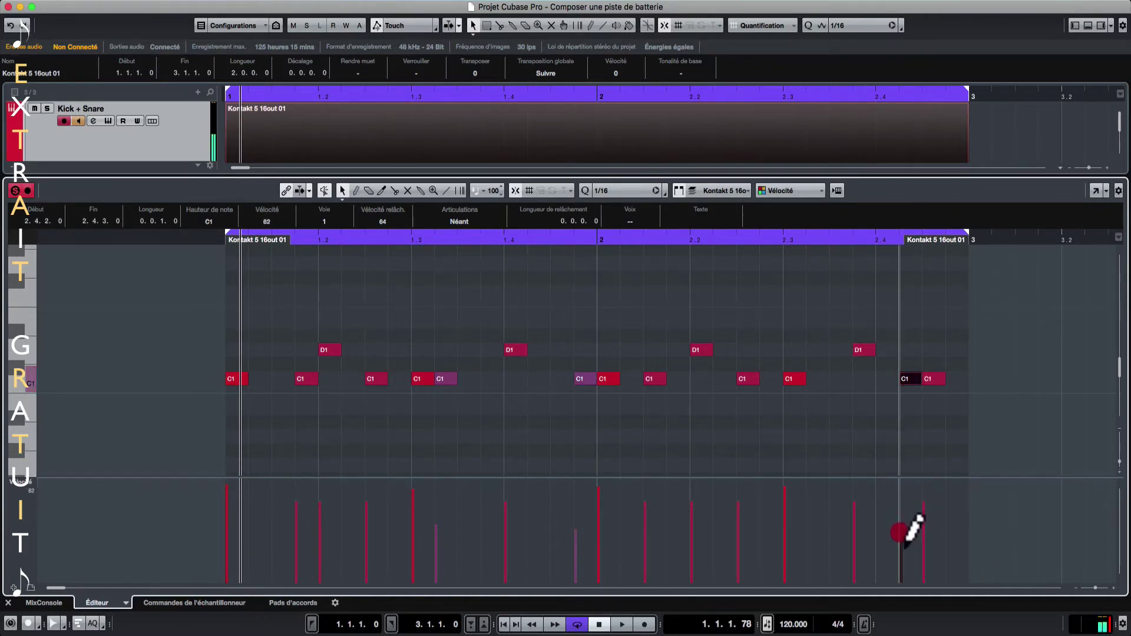
Replay the loop from the start while slightly raising the 1.3.2 kick's velocity and setting the 2.4.2 kick's to 77, then stop playback
key("KP_Decimal")
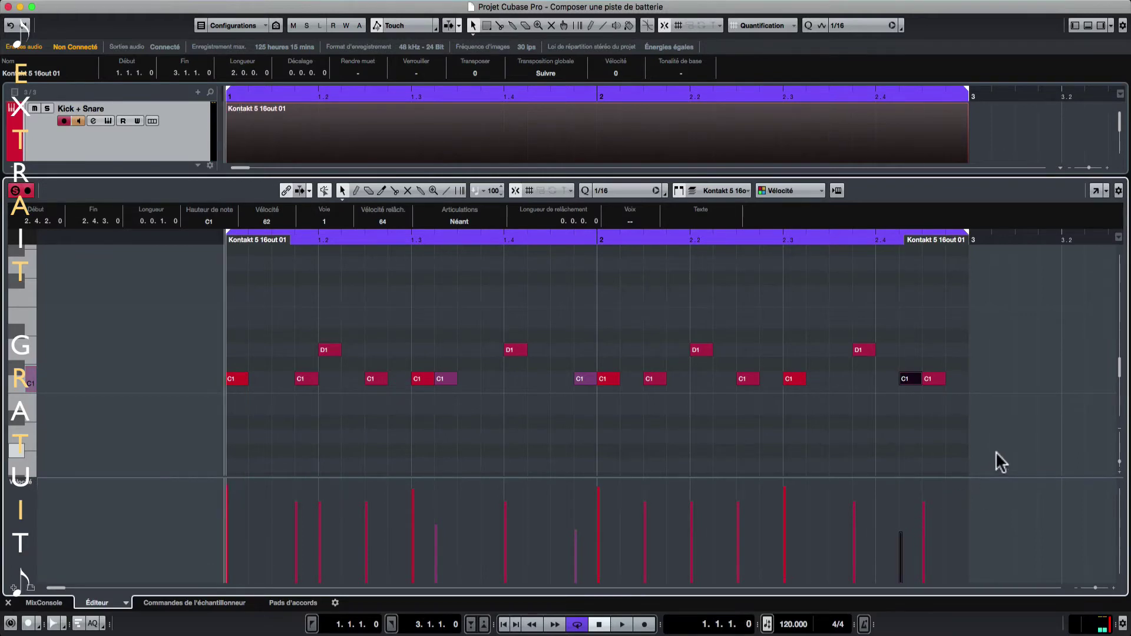
key("space")
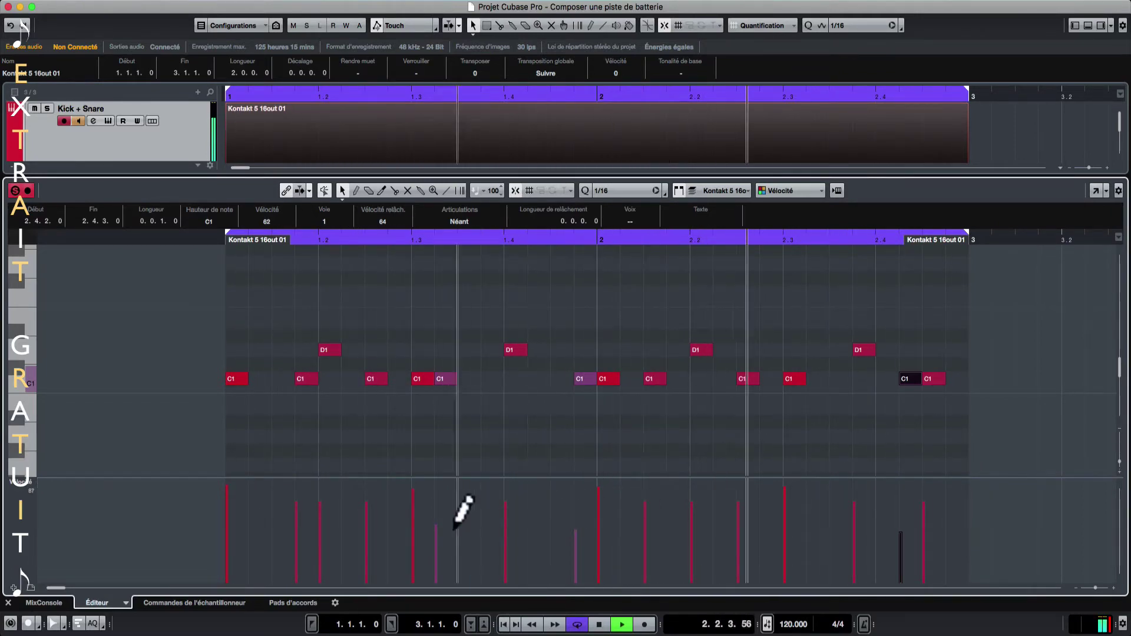
left_click_drag(437, 526, 437, 519)
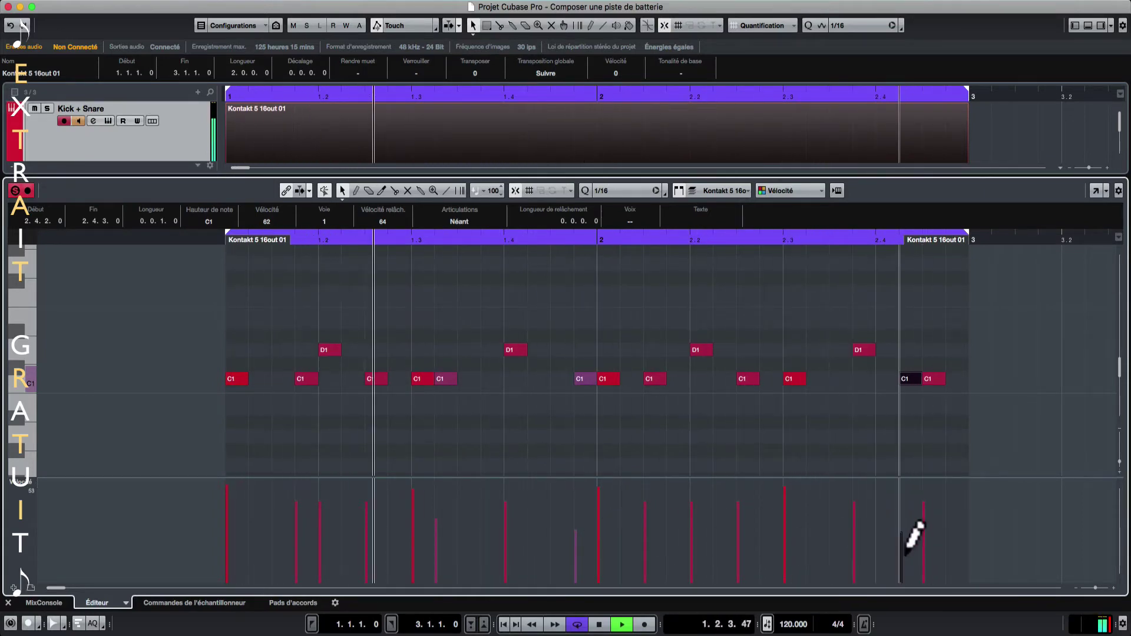
left_click(902, 532)
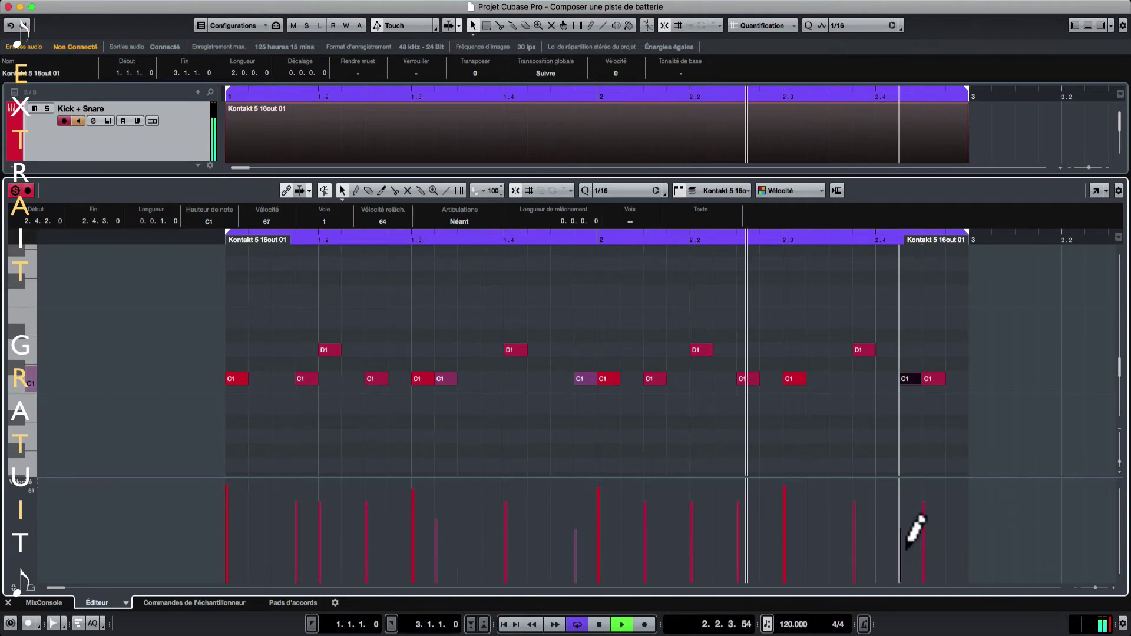
left_click(903, 523)
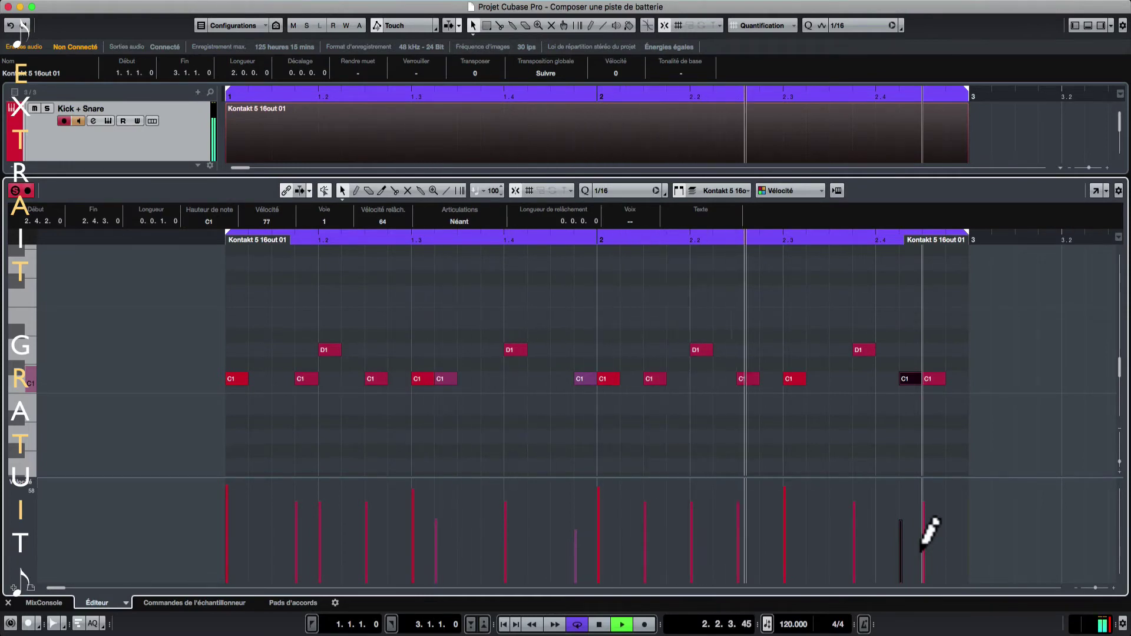
key("space")
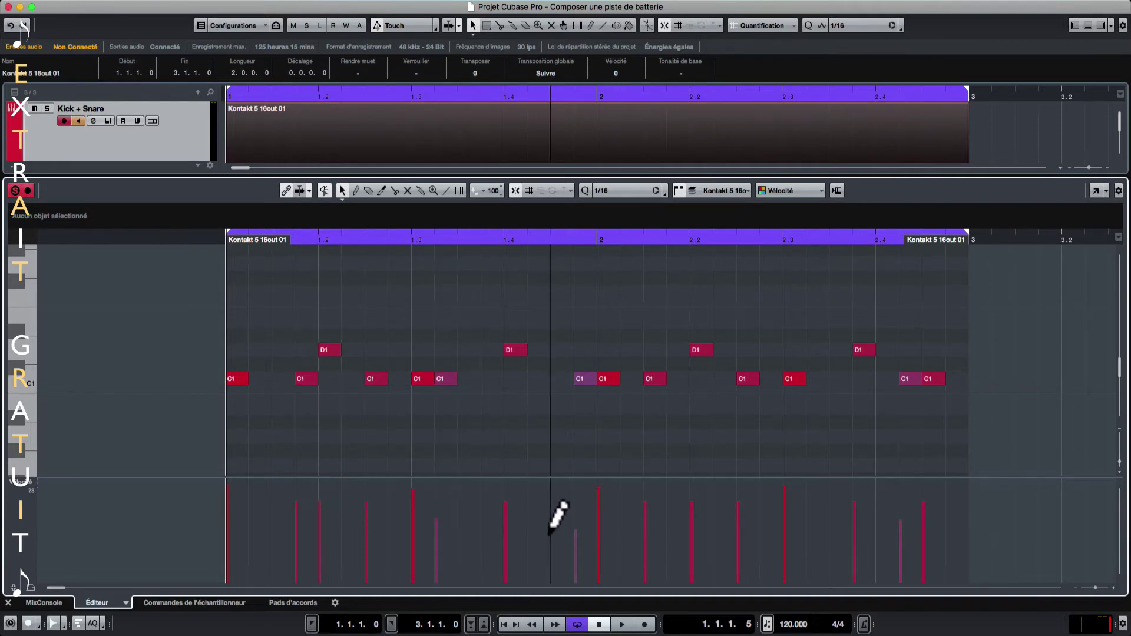
Lower the velocities of the D1 snare notes at 1.4.1 and 2.3.4
left_click(505, 508)
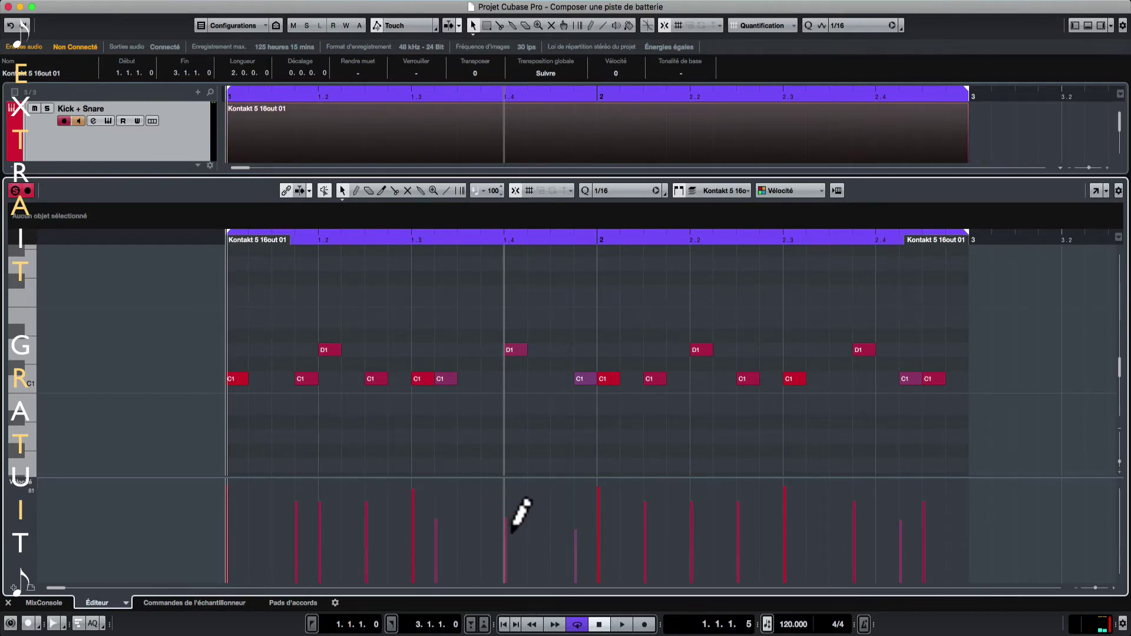
left_click(508, 522)
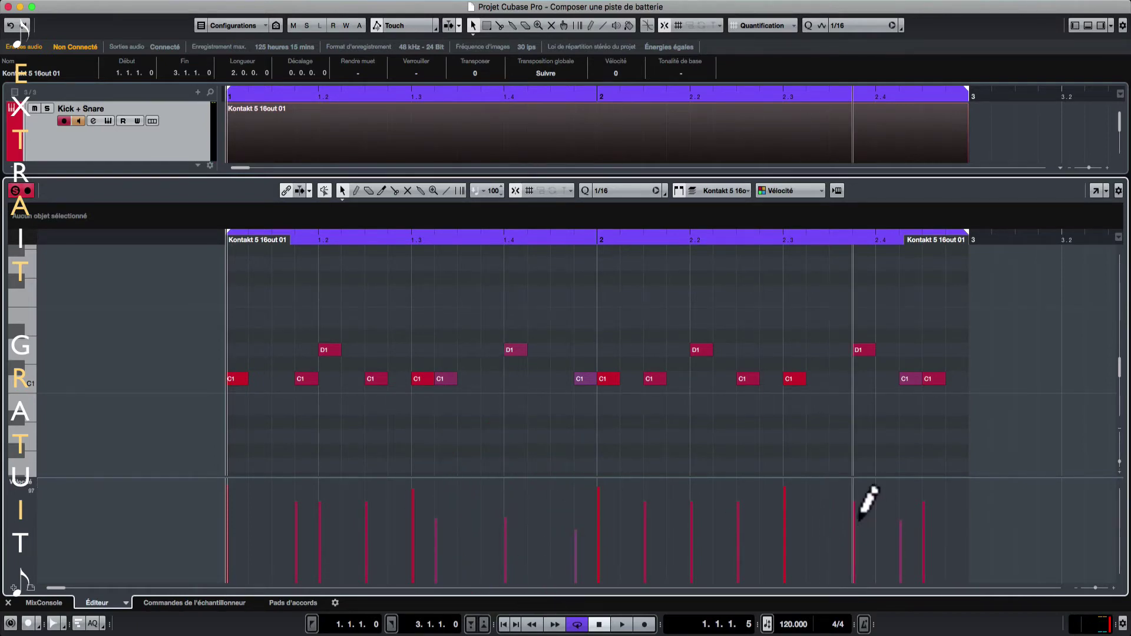
left_click(854, 505)
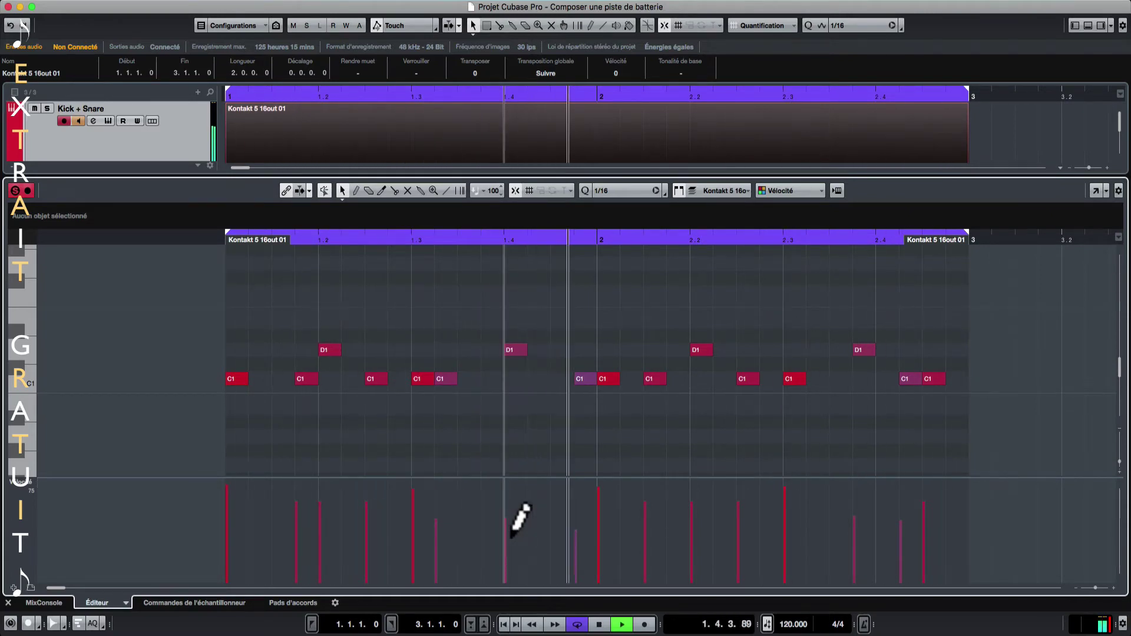
Loop playback while raising the D1 snare velocity at 1.4.1, and raise the 2.3.4 snare's velocity above it
left_click(507, 514)
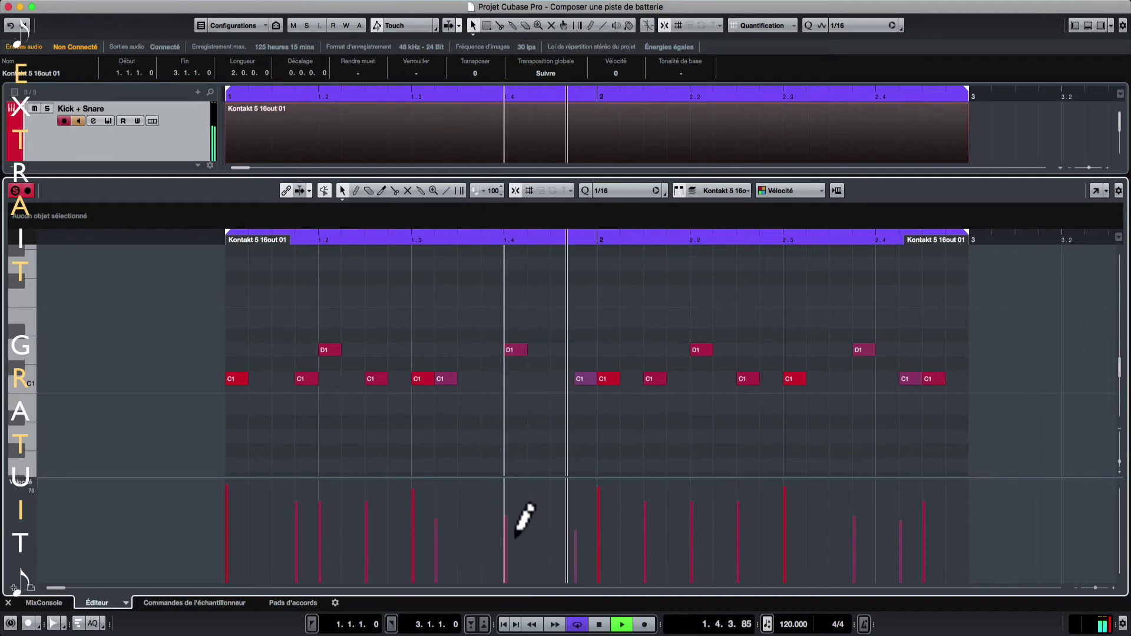
left_click(506, 512)
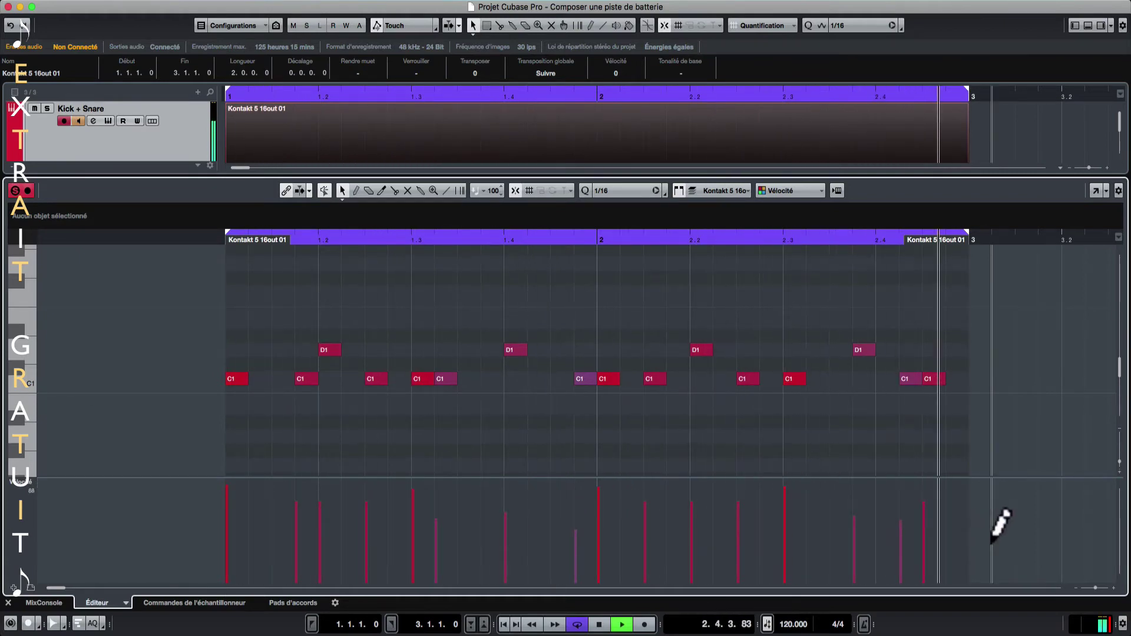
key("space")
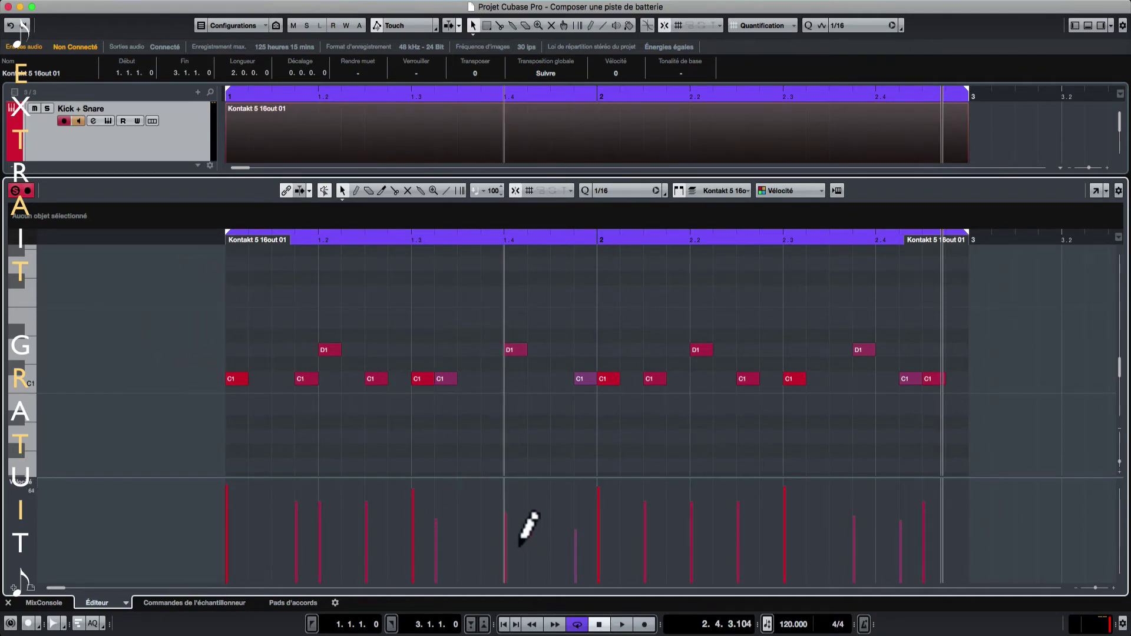
left_click(505, 516)
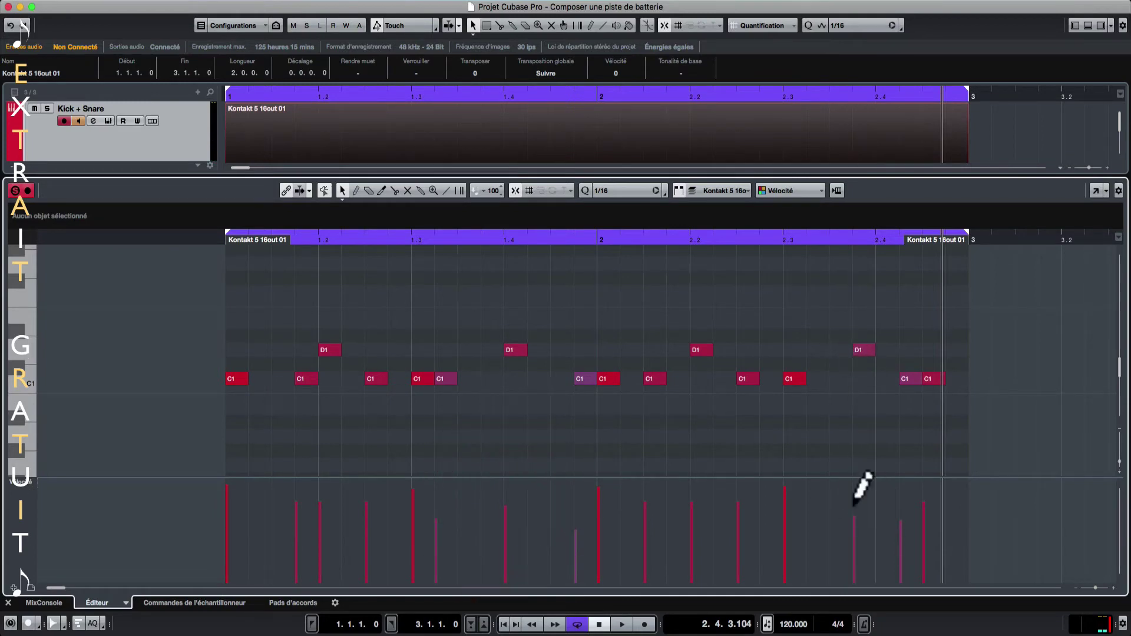
left_click(855, 501)
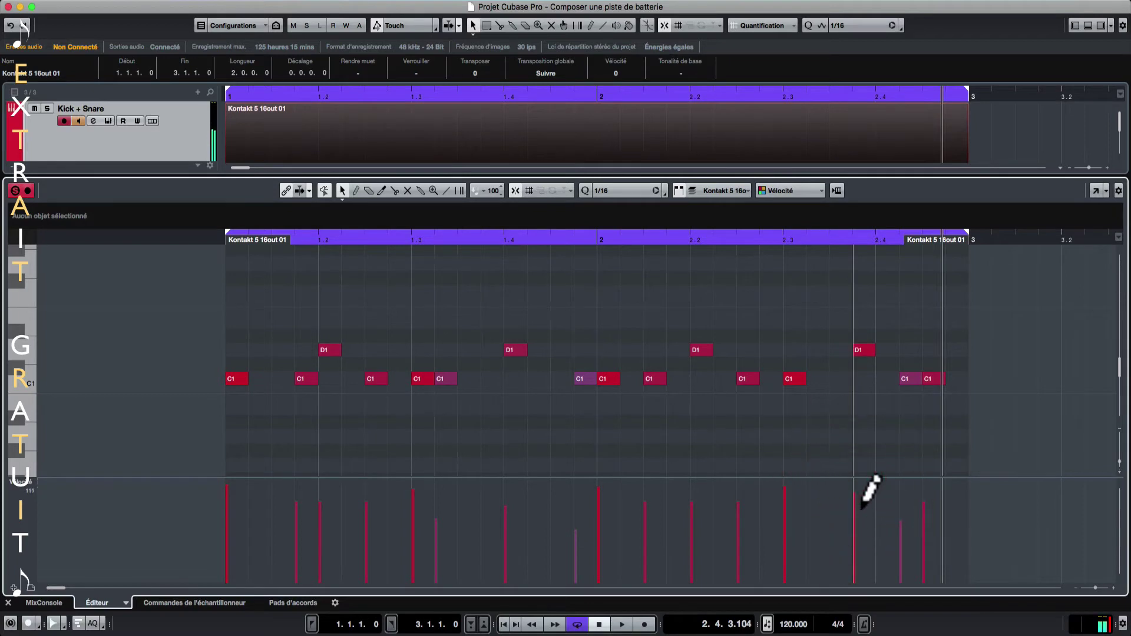
key("space")
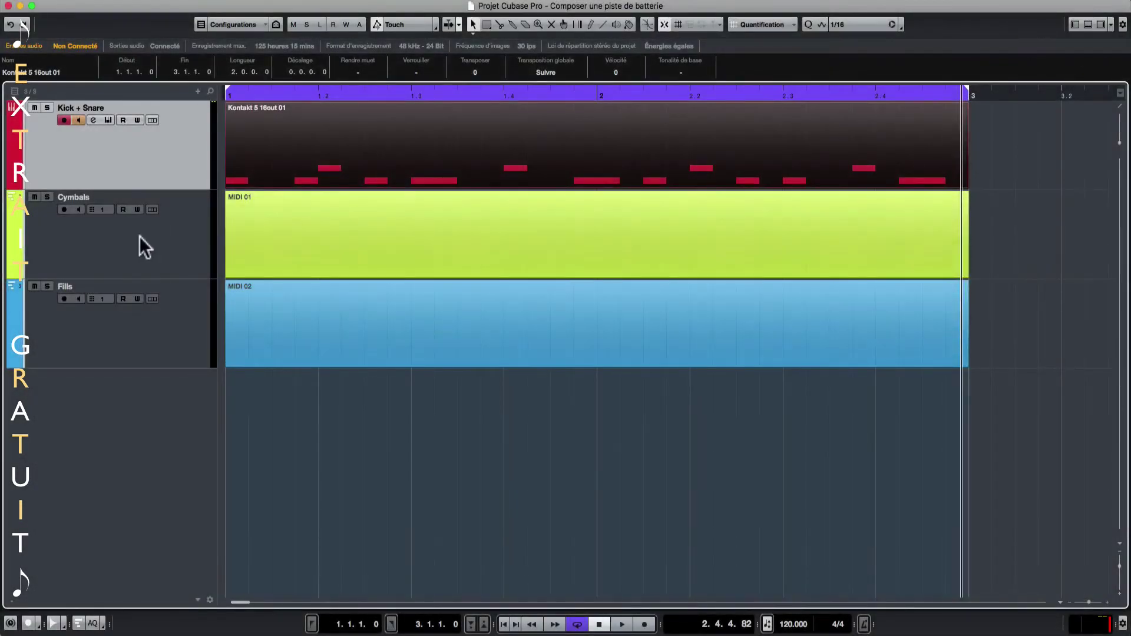
Open the MIDI 01 part on the Cymbals track and audition the A#3 and F#3 hi-hat sounds
double_click(374, 220)
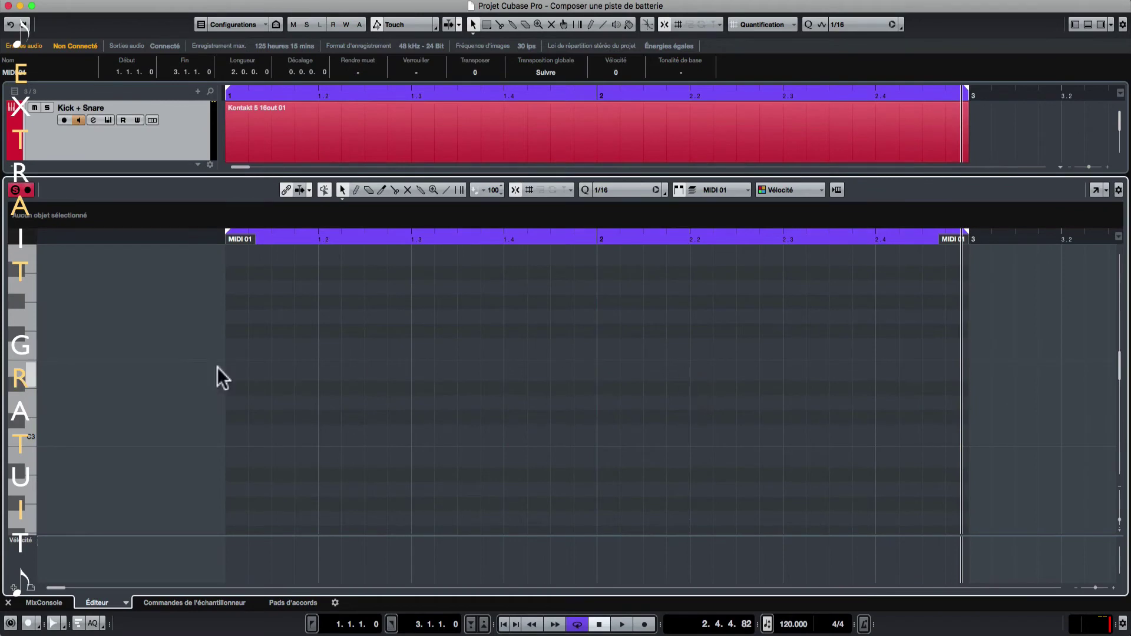
scroll(66, 394, "up", 2)
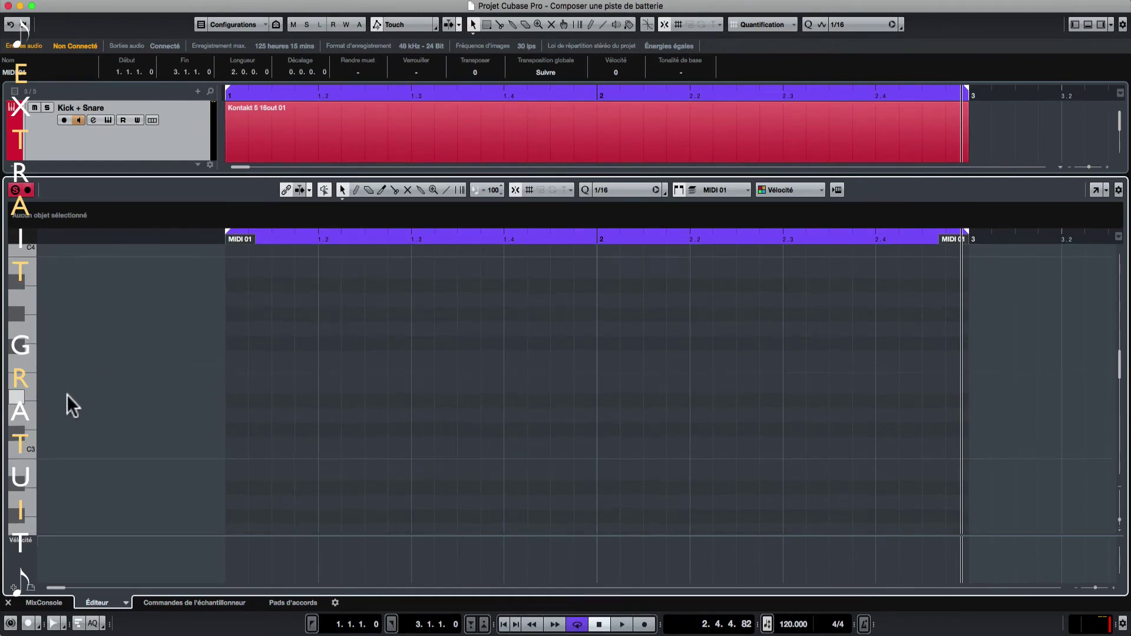
scroll(66, 394, "up", 1)
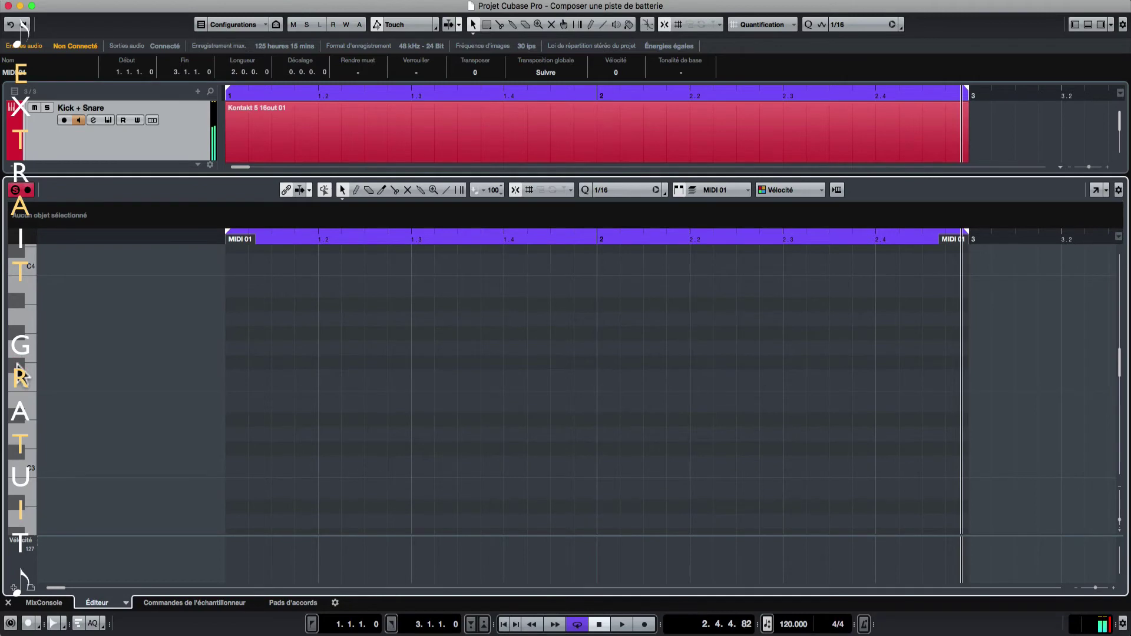
left_click(19, 301)
left_click(17, 368)
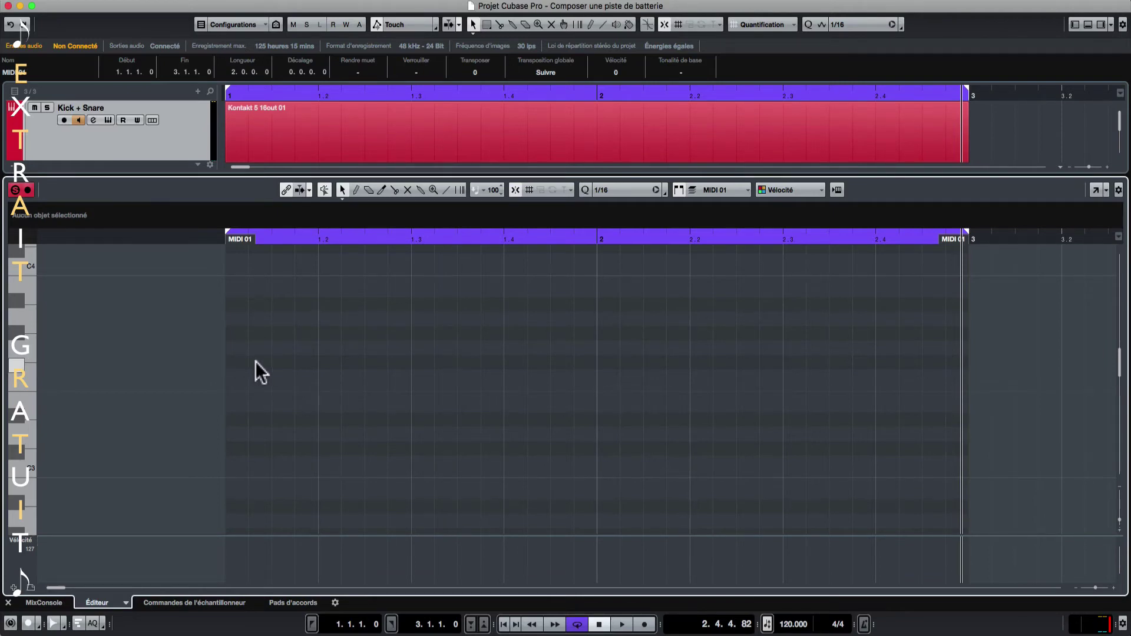
Enter F#3 hi-hat notes on every eighth of bar 1 and copy them into bar 2
left_click(240, 362)
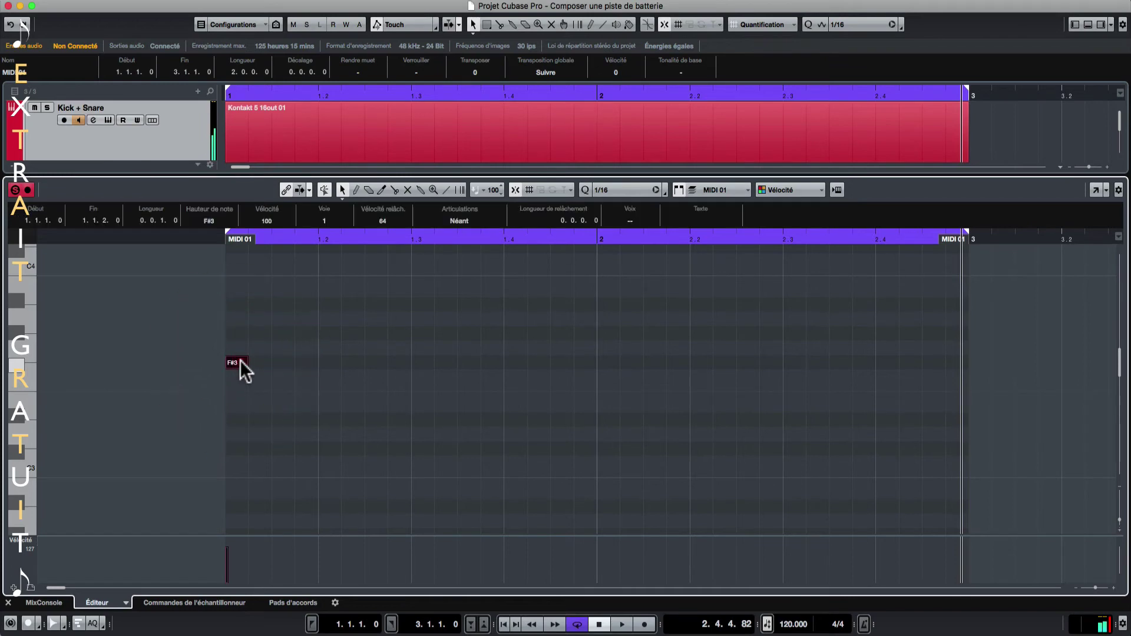
left_click(283, 362)
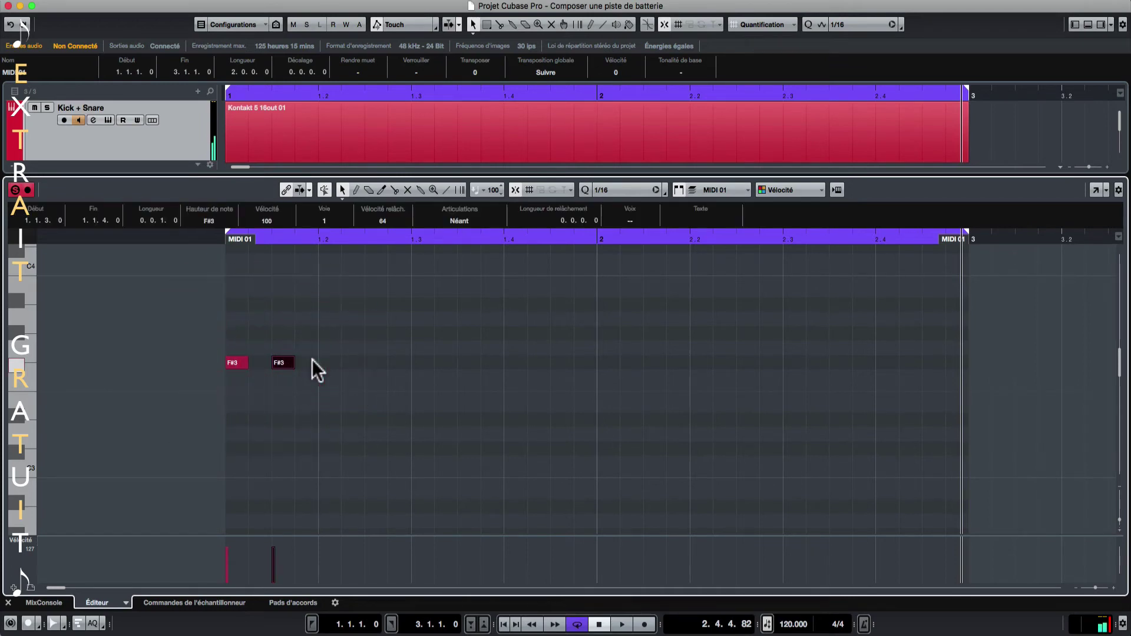
left_click(329, 362)
left_click(375, 362)
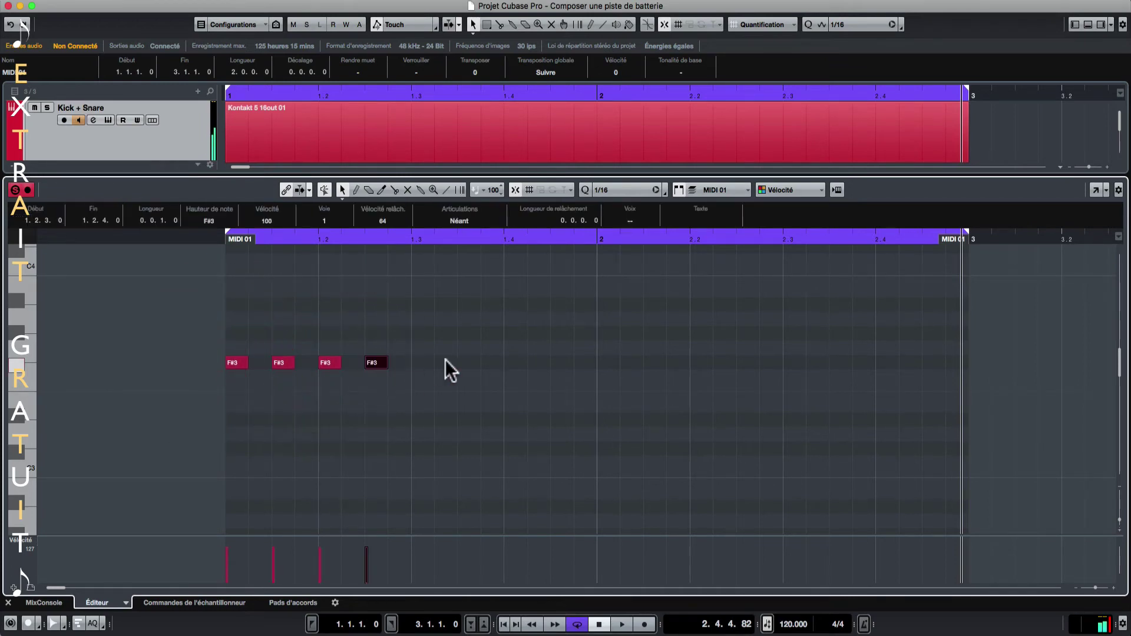
left_click(424, 362)
left_click(460, 360)
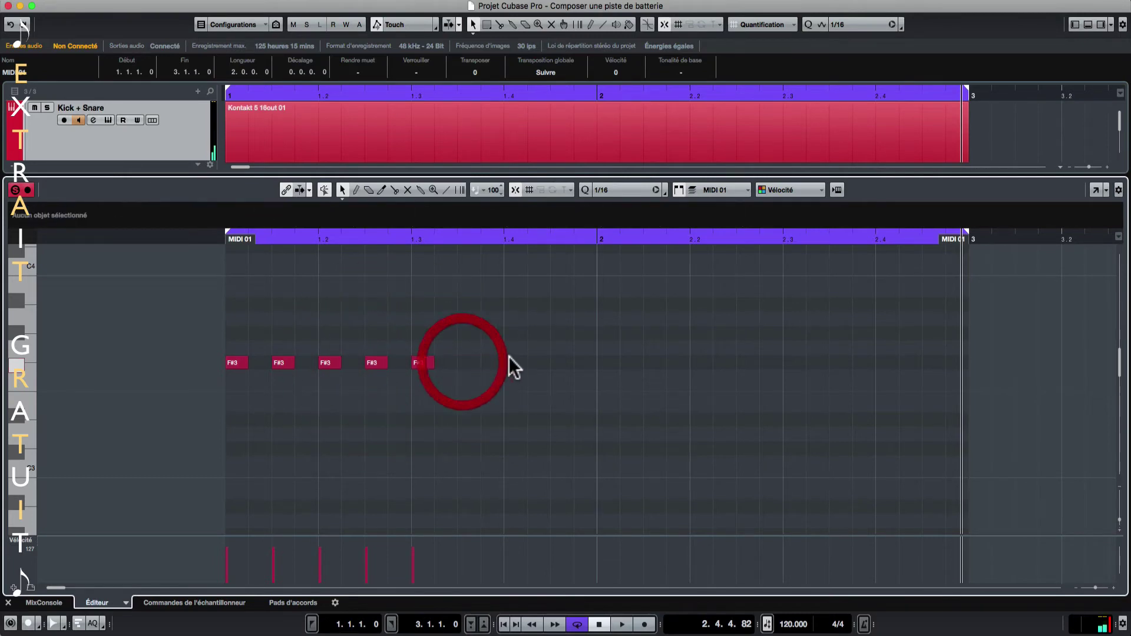
left_click(469, 362)
left_click(521, 360)
left_click(516, 362)
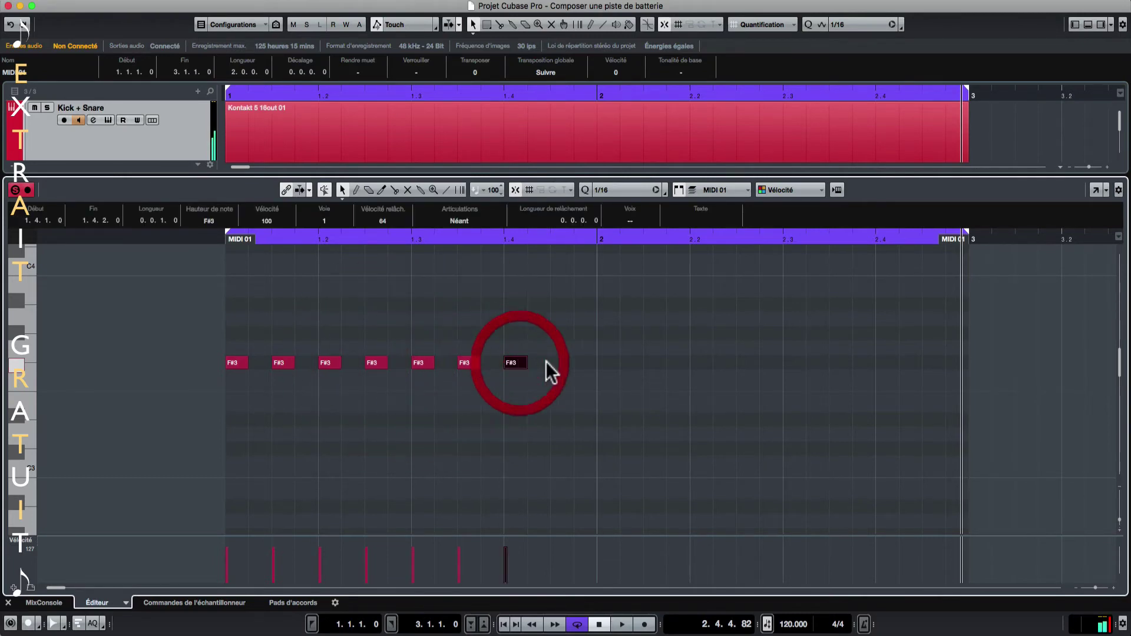
left_click(556, 362)
left_click(556, 362)
mouse_move(576, 388)
left_mouse_down()
mouse_move(229, 347)
mouse_move(653, 396)
mouse_move(618, 383)
mouse_move(626, 396)
left_mouse_up()
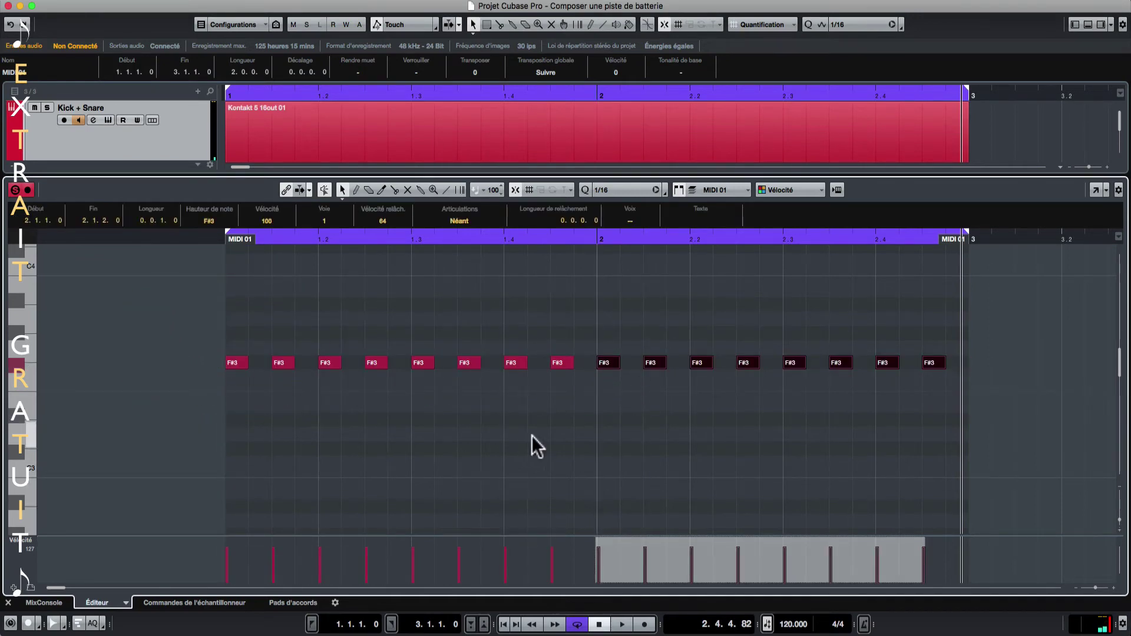
Play the loop from the start to hear the F#3 hi-hats, and enlarge the velocity lane
key("KP_Decimal")
key("space")
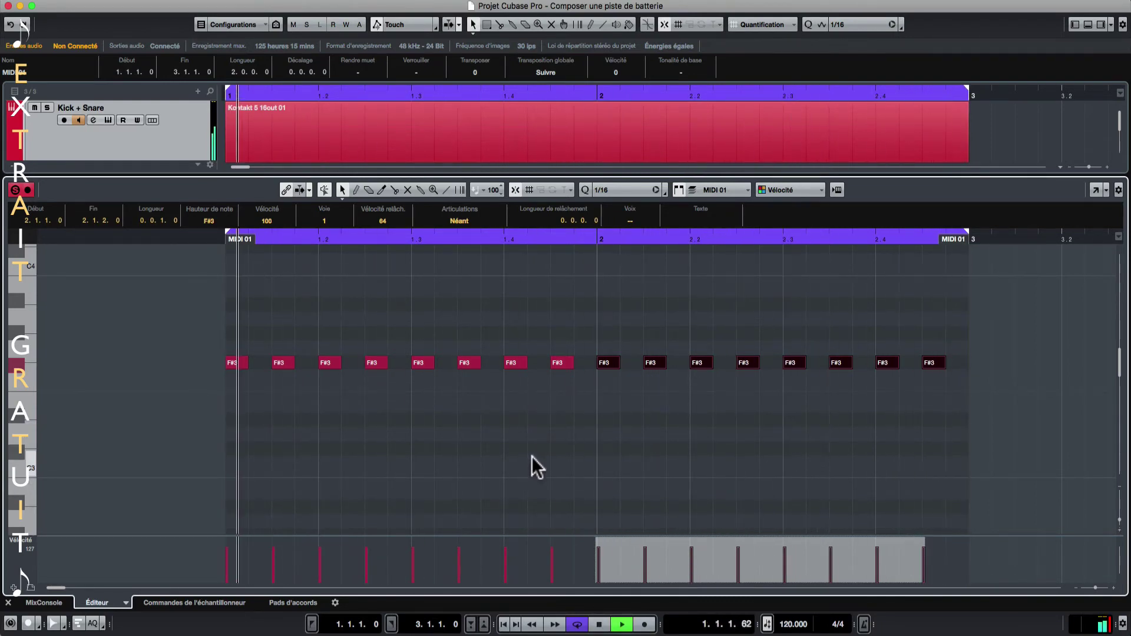
left_click_drag(530, 543, 527, 506)
key("space")
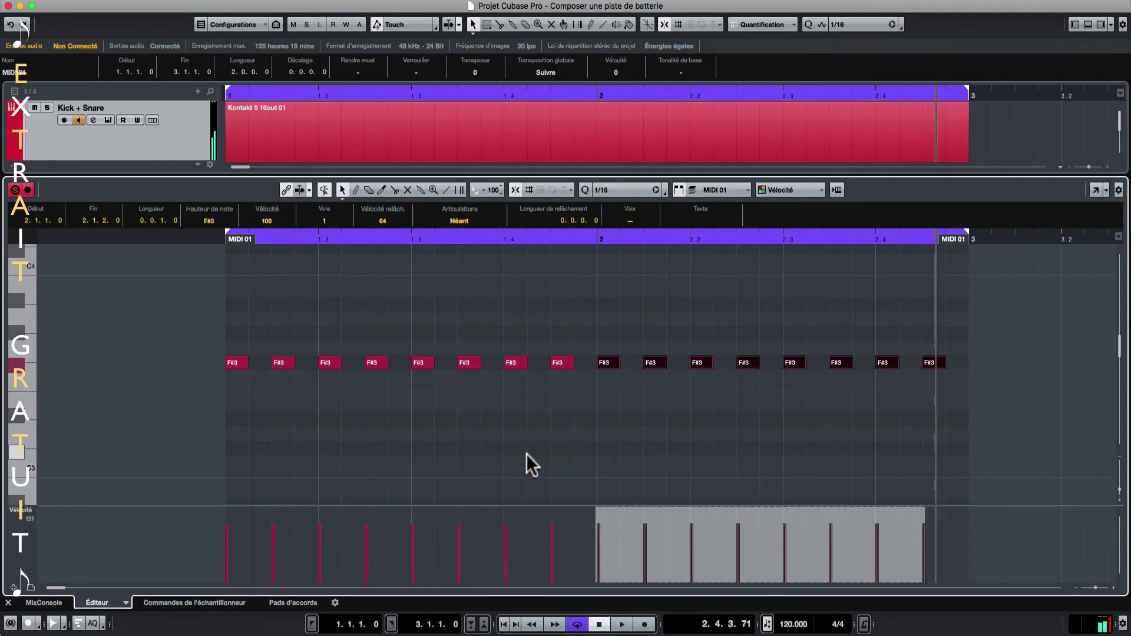
key("space")
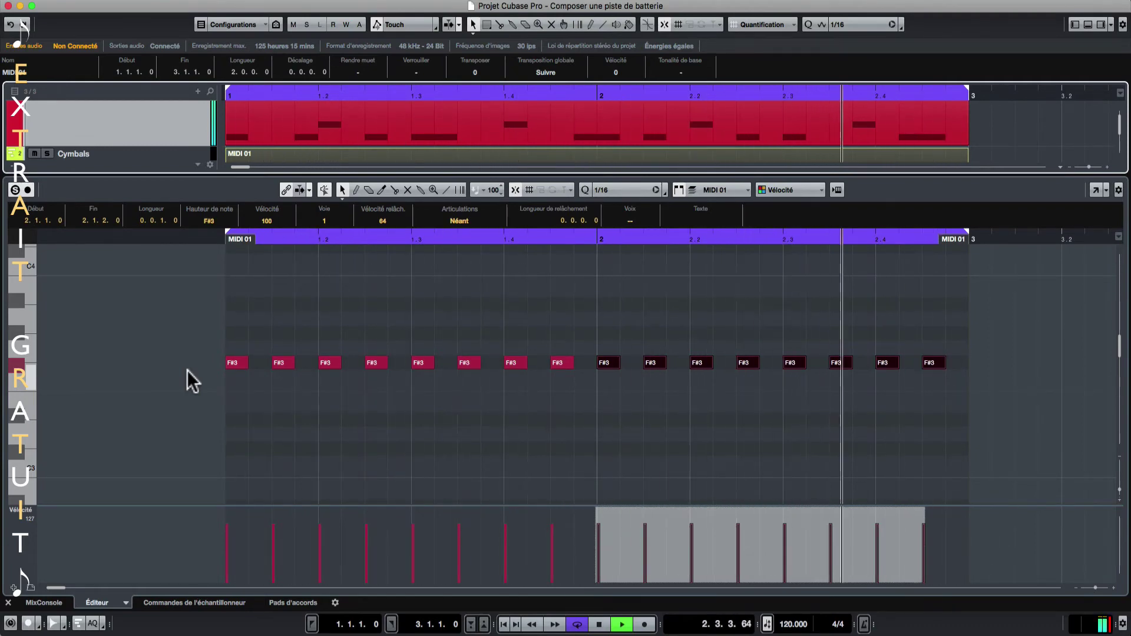
key("space")
Set the velocity of the F#3 note at 1.2.4 to 75 while the loop plays, and stop playback
left_click(328, 496)
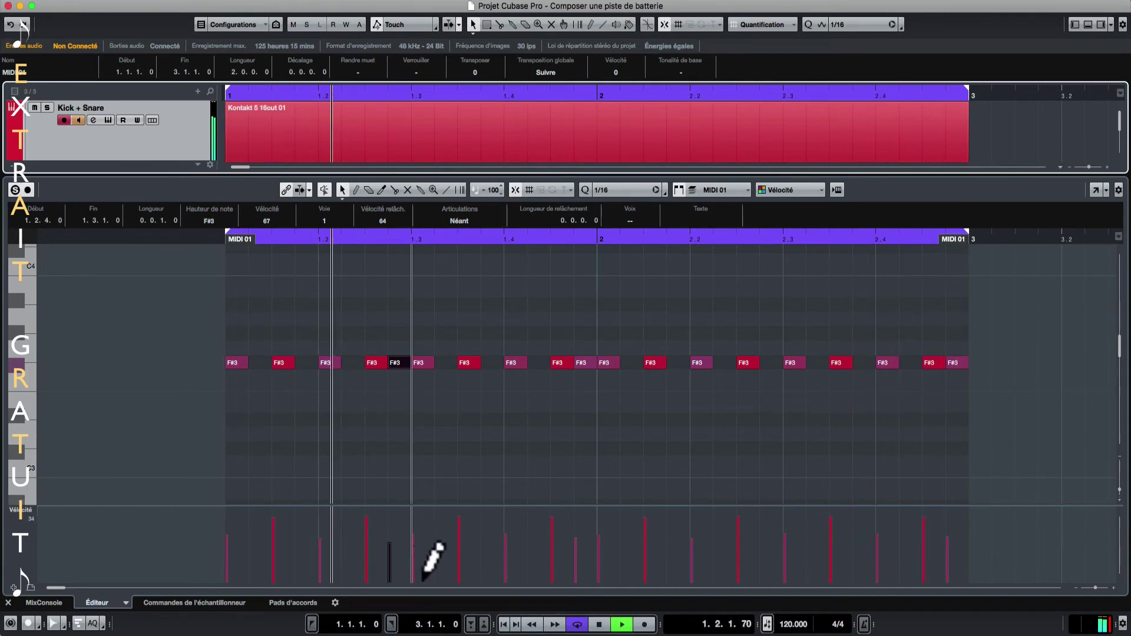
left_click(388, 550)
left_click_drag(390, 549, 393, 538)
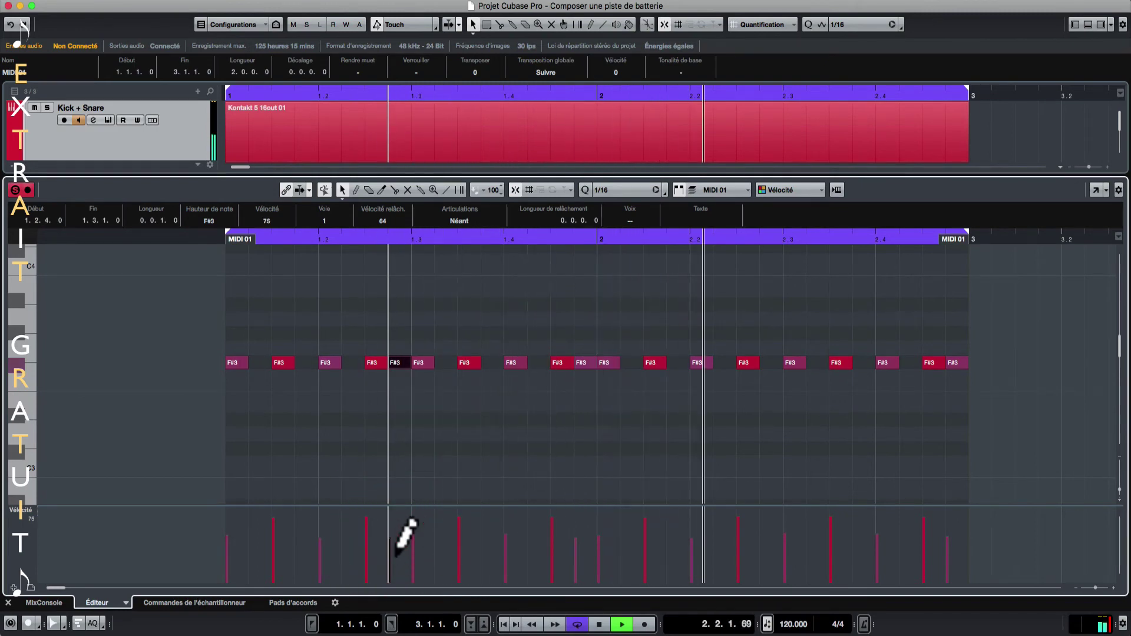
key("space")
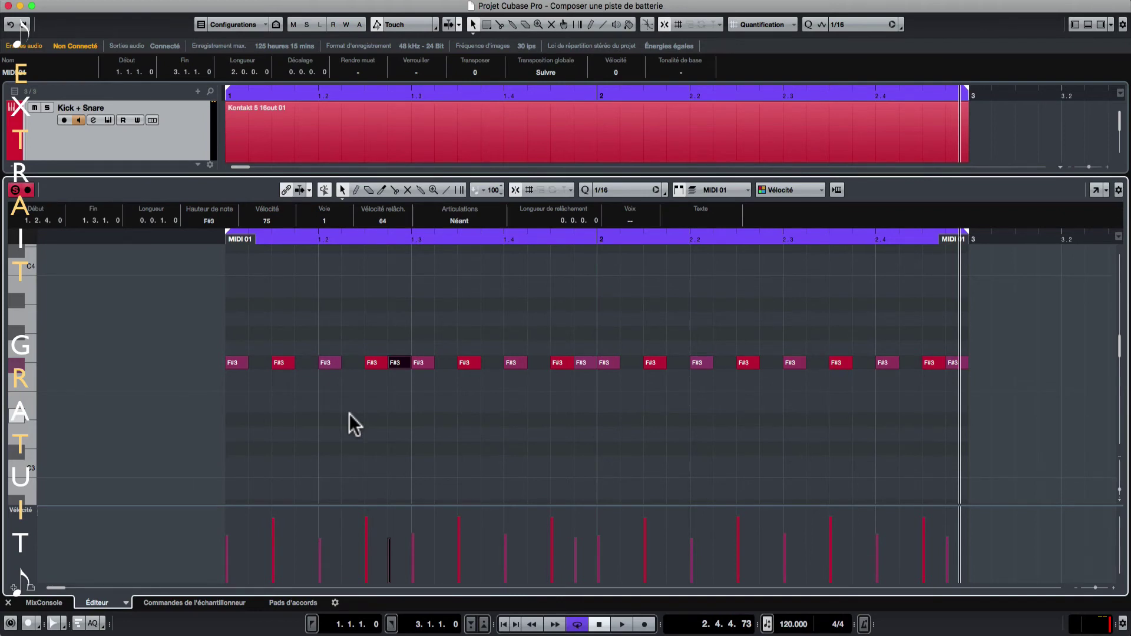
Transpose the F#3 notes at 1.1.3 and 1.3.3 up to A#3 and extend each to an eighth-note length
left_click(282, 362)
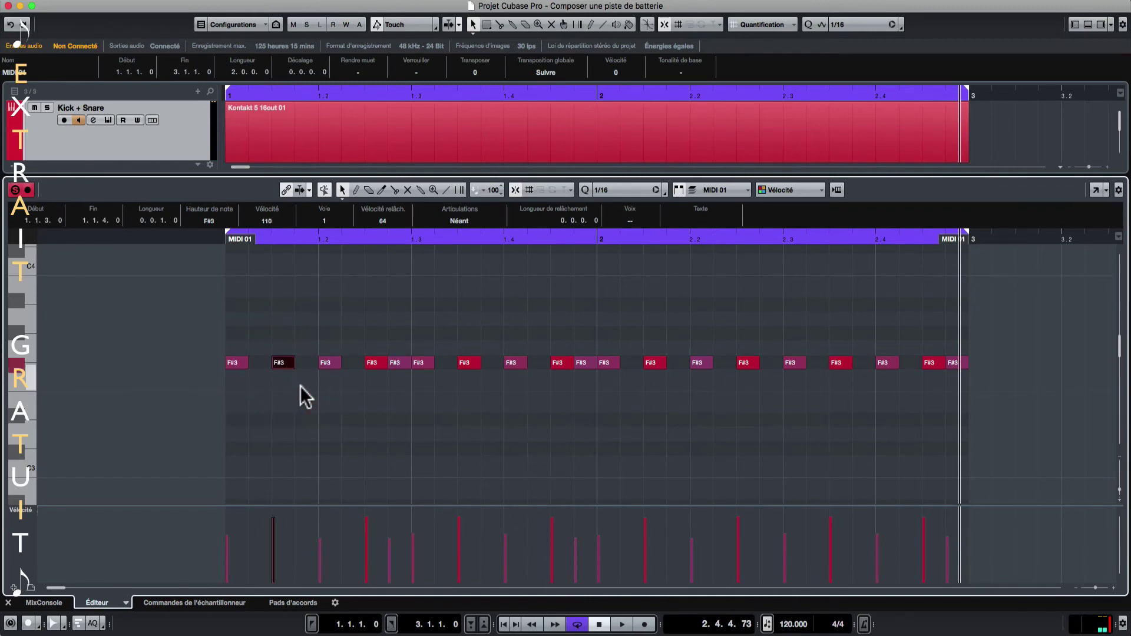
key("Up")
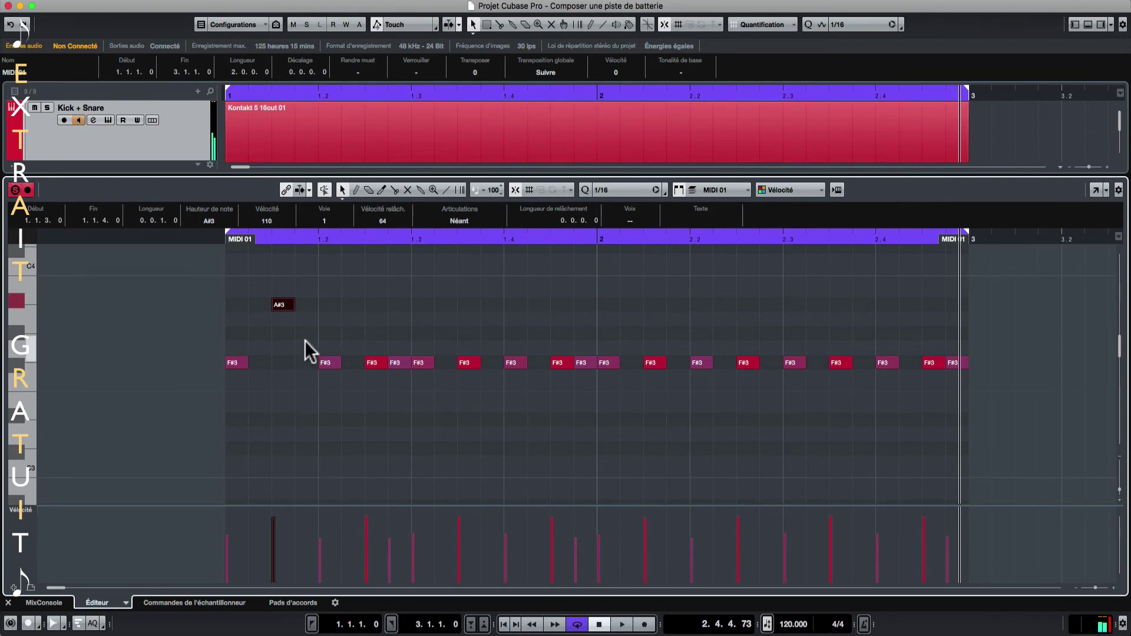
left_click_drag(295, 305, 307, 304)
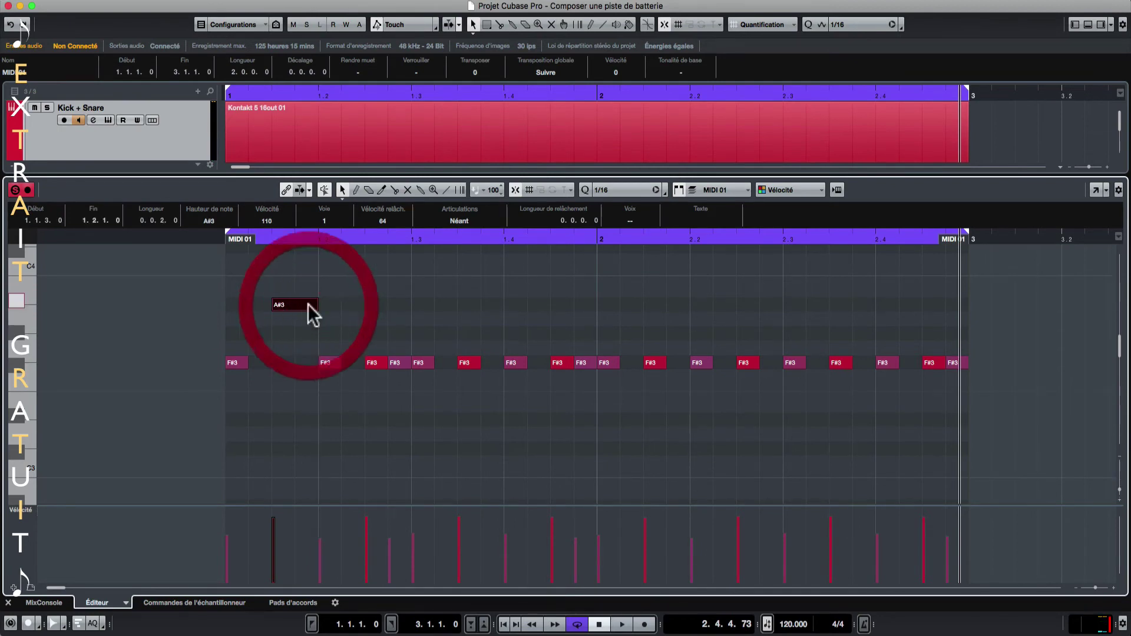
left_click(472, 362)
key("Up")
key("Up")
key("Up")
key("Up")
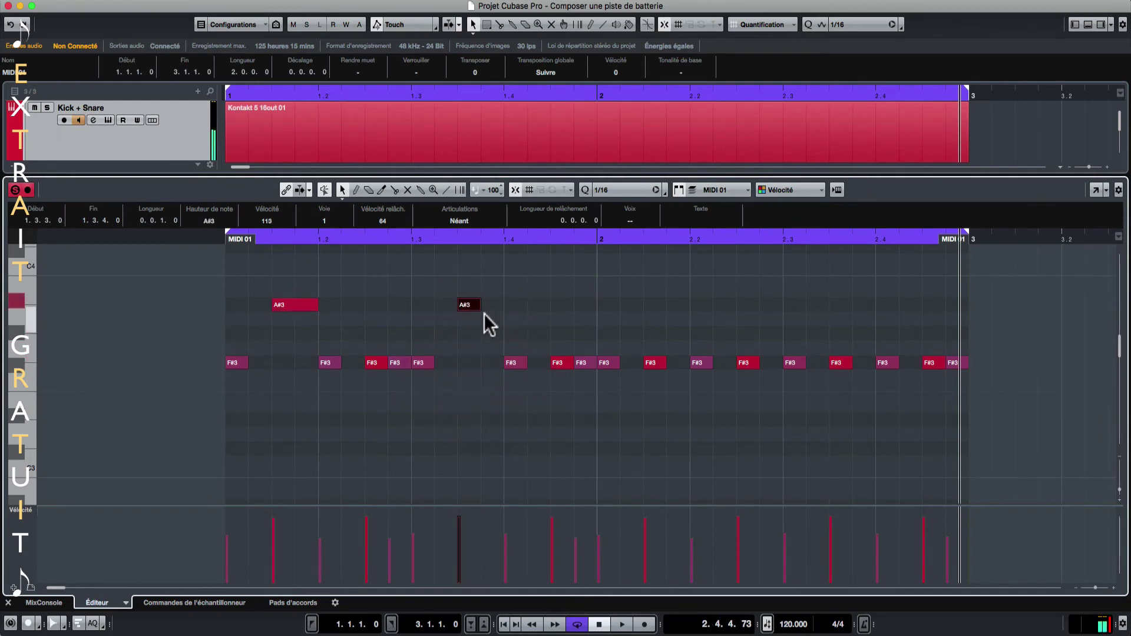
left_click_drag(492, 322, 505, 320)
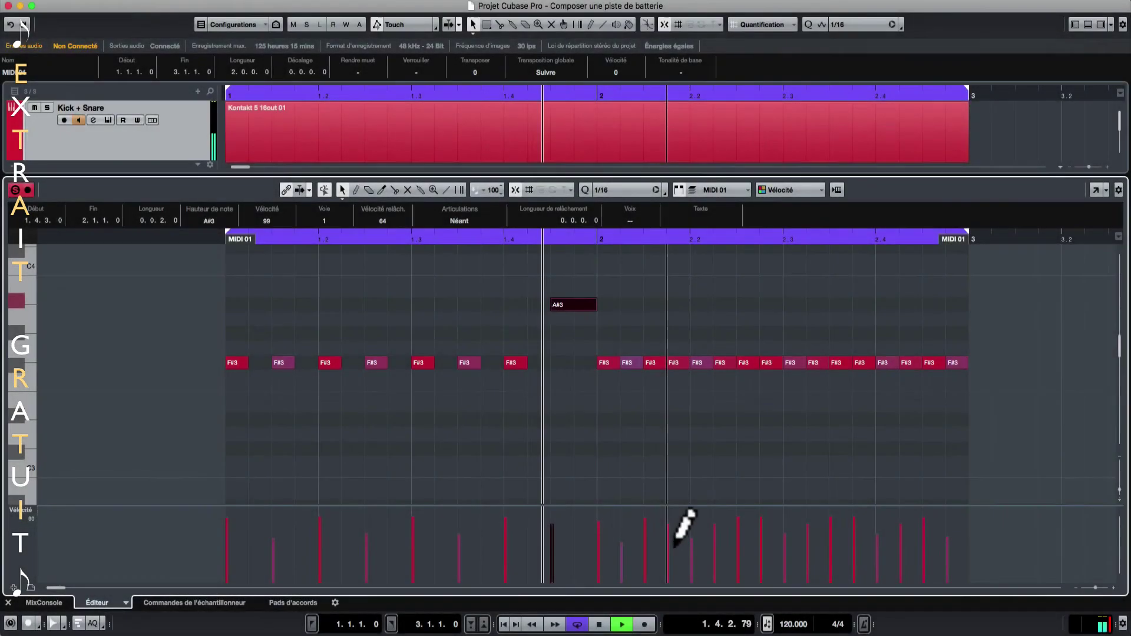
Shape the F#3 sixteenth-note velocities from 2.1.4 to 2.4.2 during playback, making every off sixteenth softer and each on-beat note moderately loud
mouse_move(667, 529)
left_mouse_down()
mouse_move(668, 540)
mouse_move(694, 526)
left_mouse_up()
left_click(714, 538)
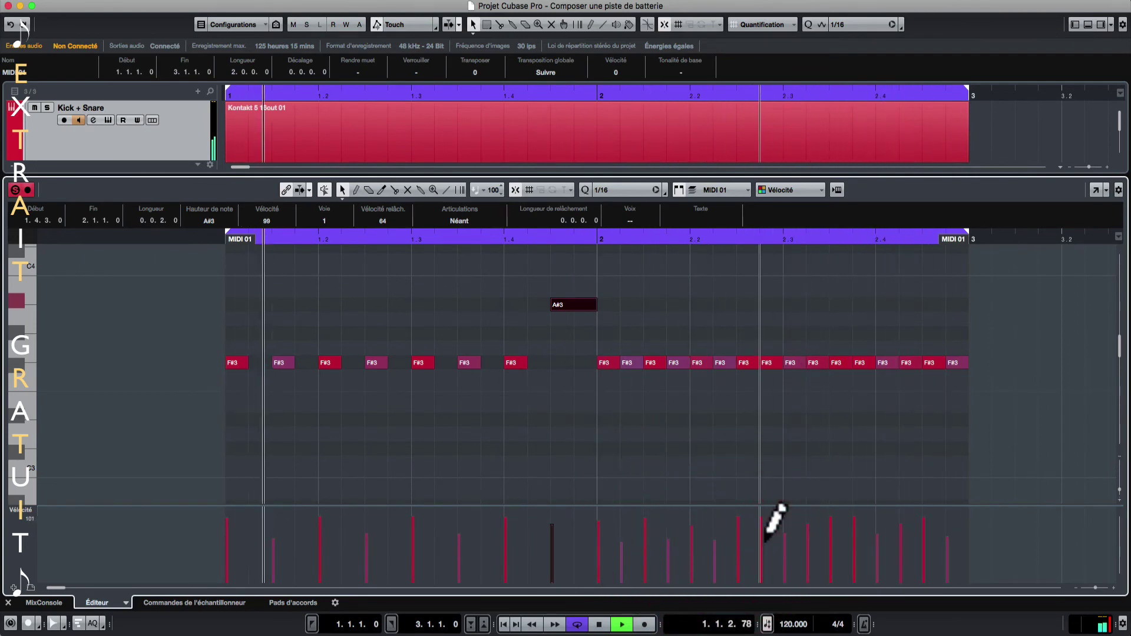
left_click(763, 532)
left_click(785, 524)
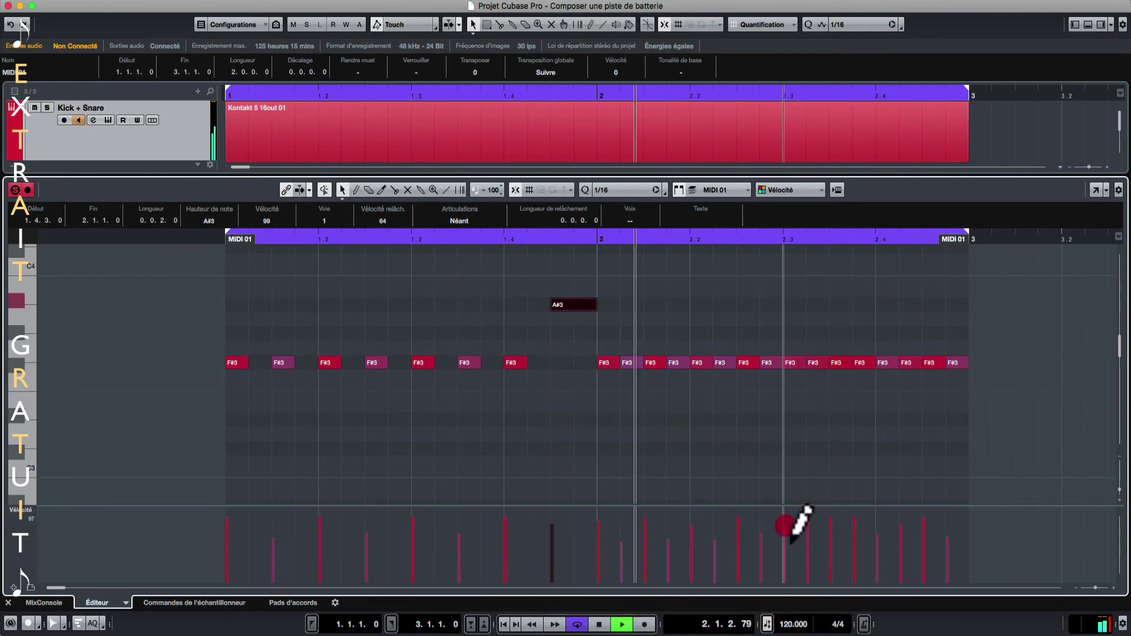
left_click(807, 543)
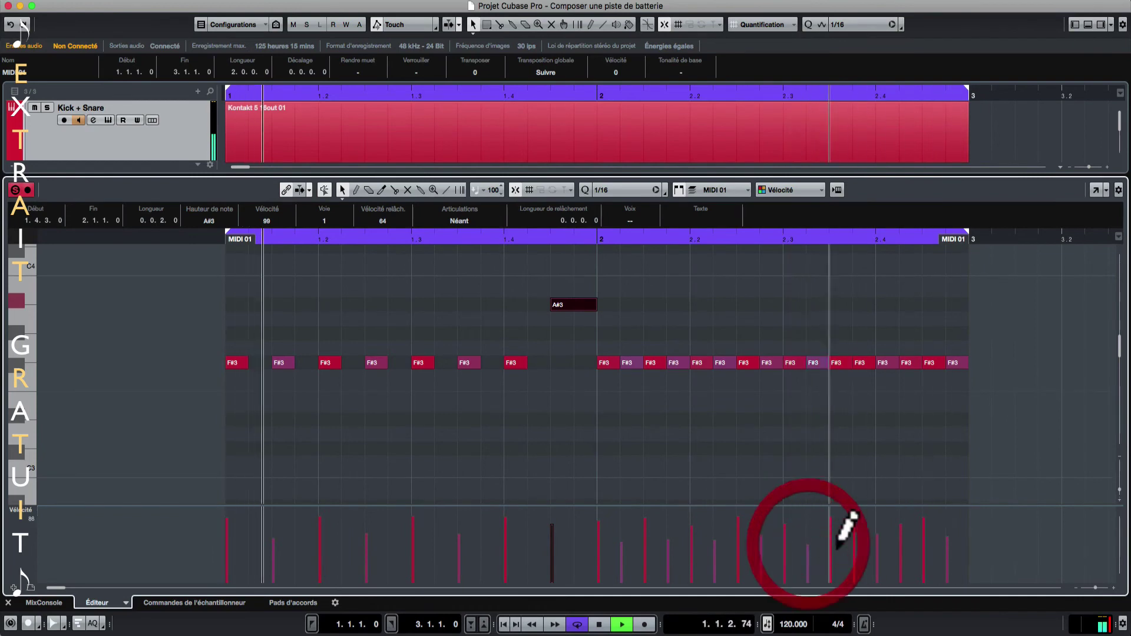
left_click(853, 538)
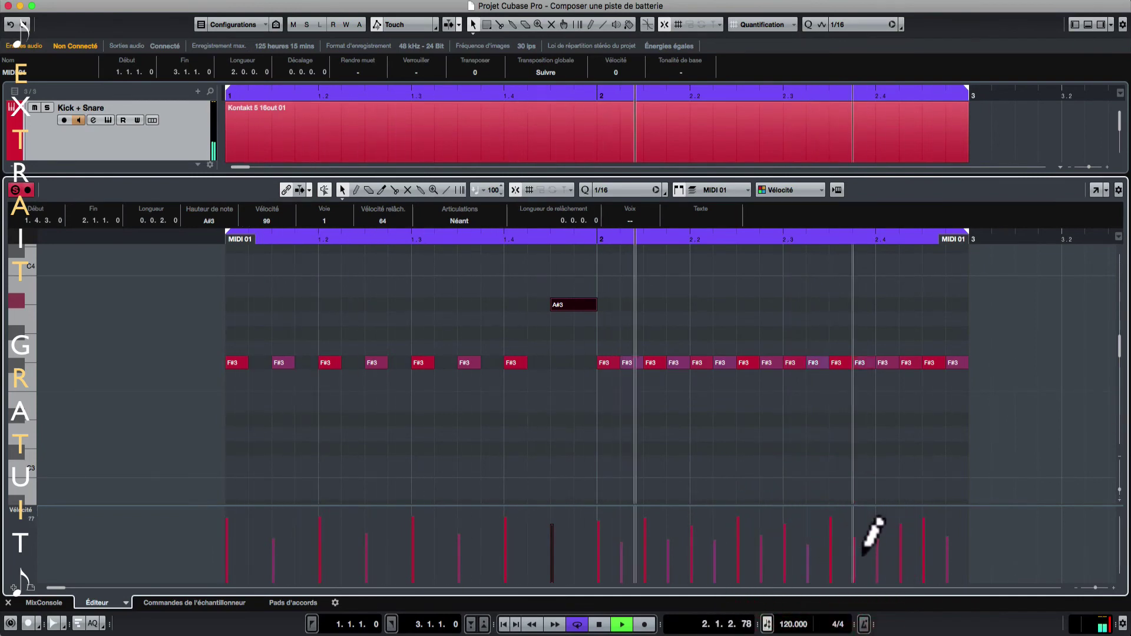
left_click(878, 524)
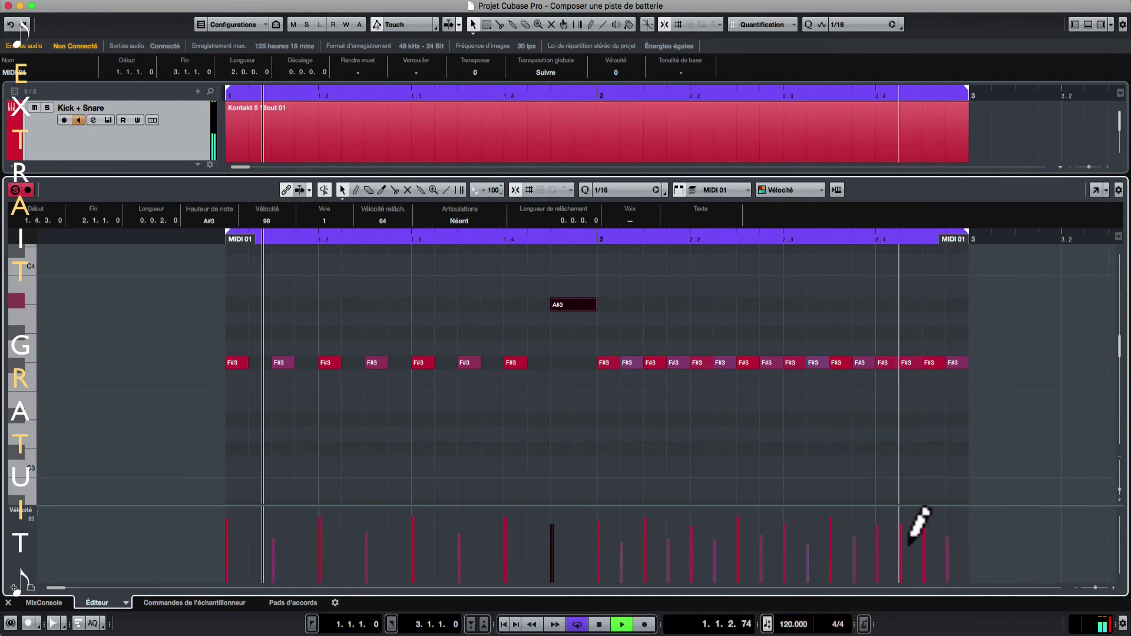
left_click(901, 539)
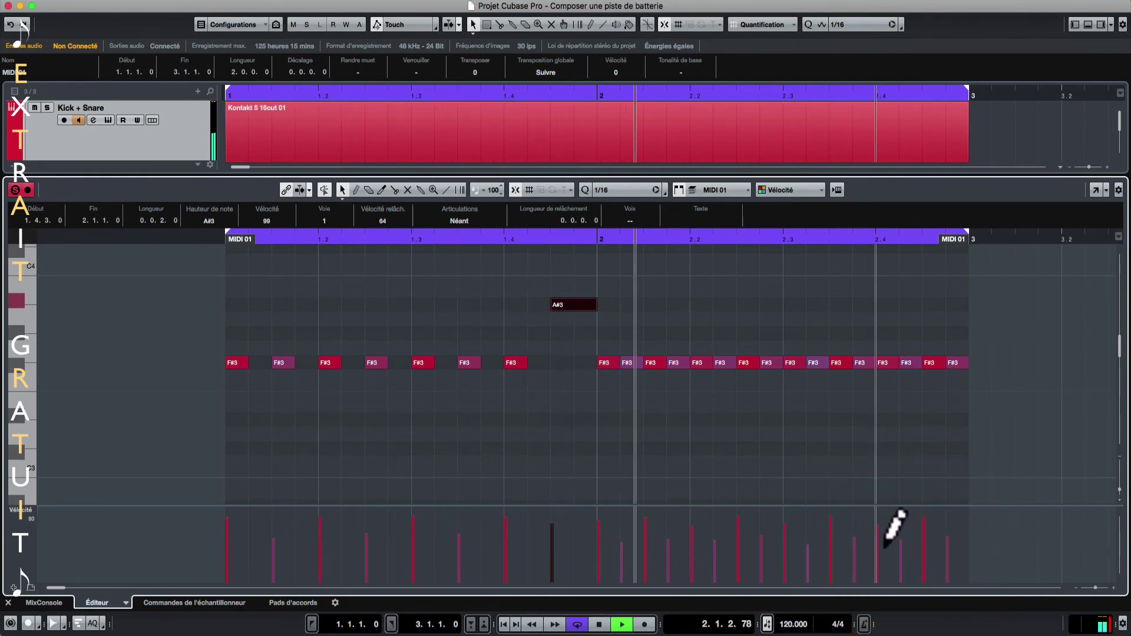
left_click(878, 524)
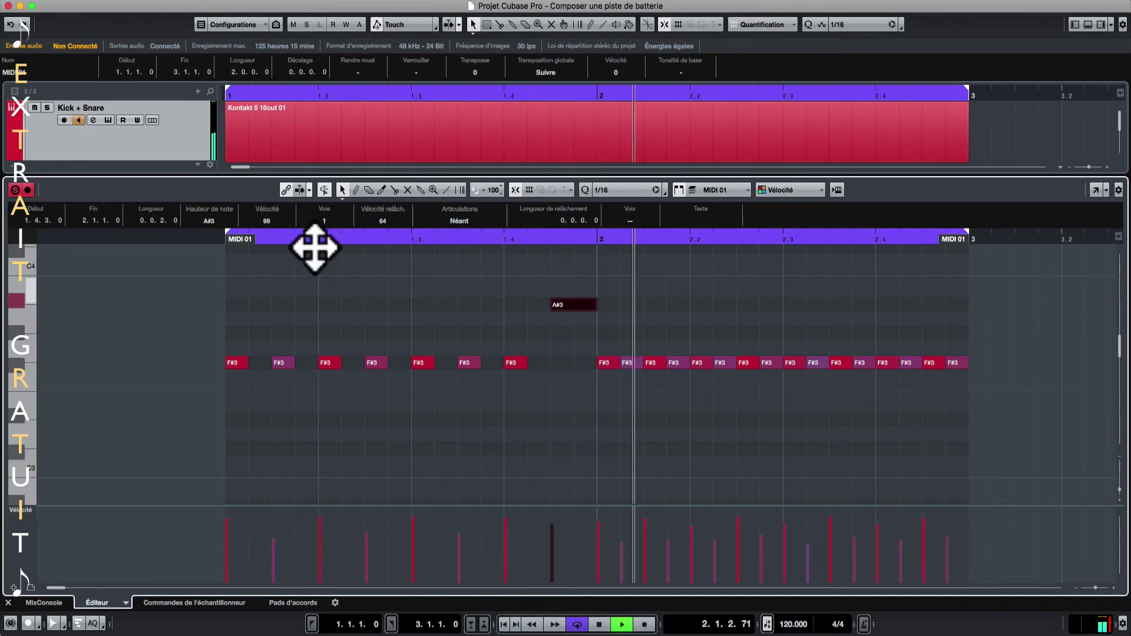
Set the velocity of the A#3 note at 1.4.3 to 109 and record-enable the Kick + Snare track
left_click(74, 112)
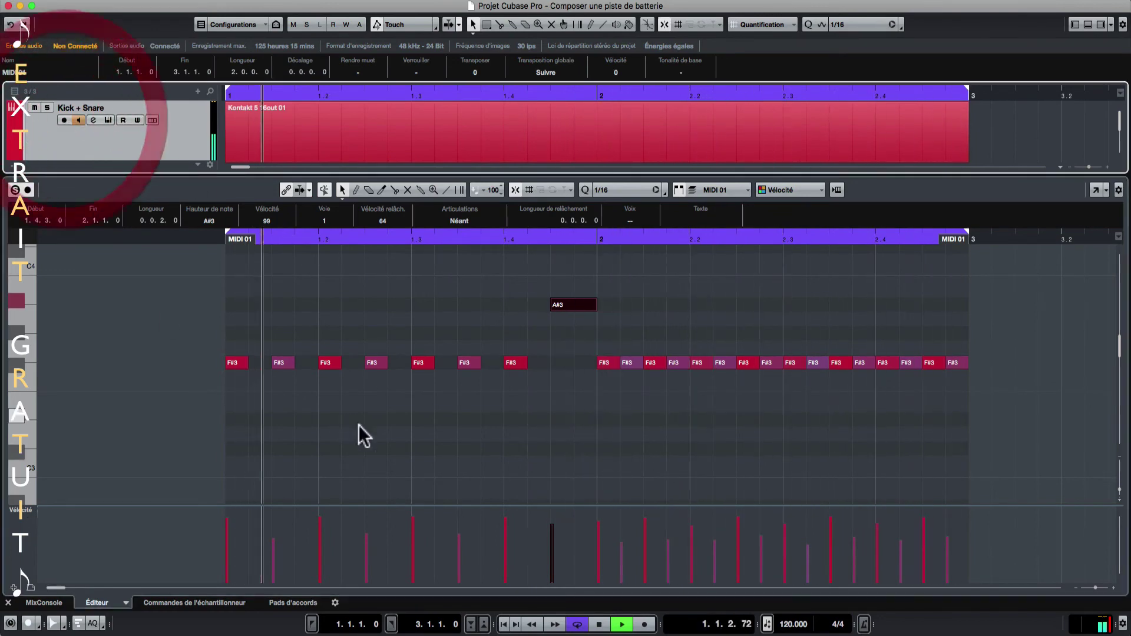
left_click(553, 520)
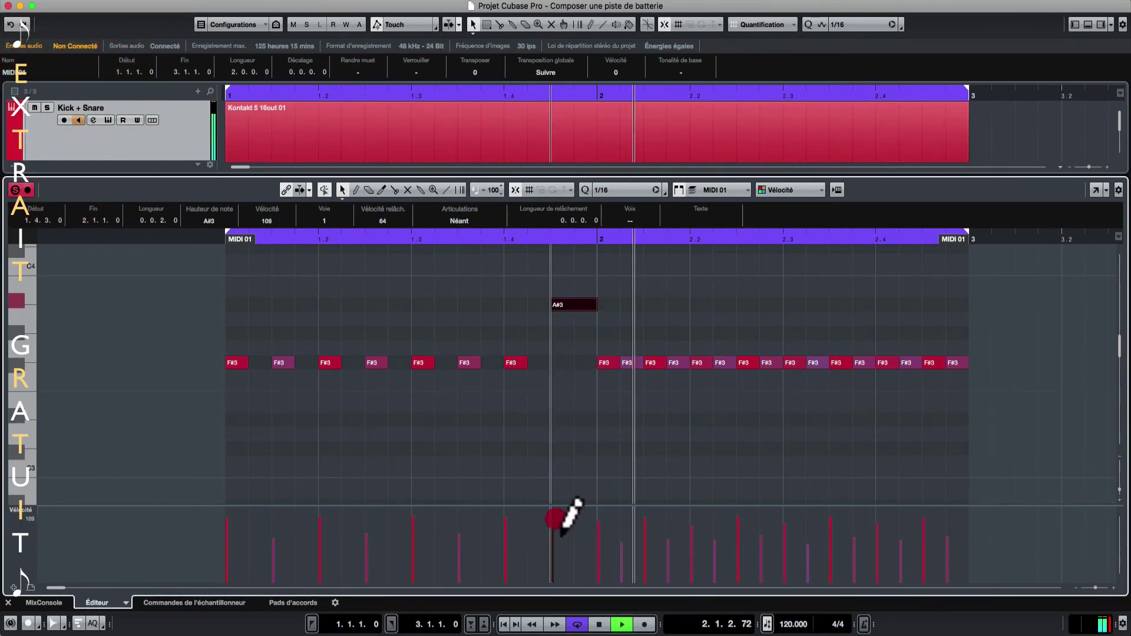
left_click(63, 120)
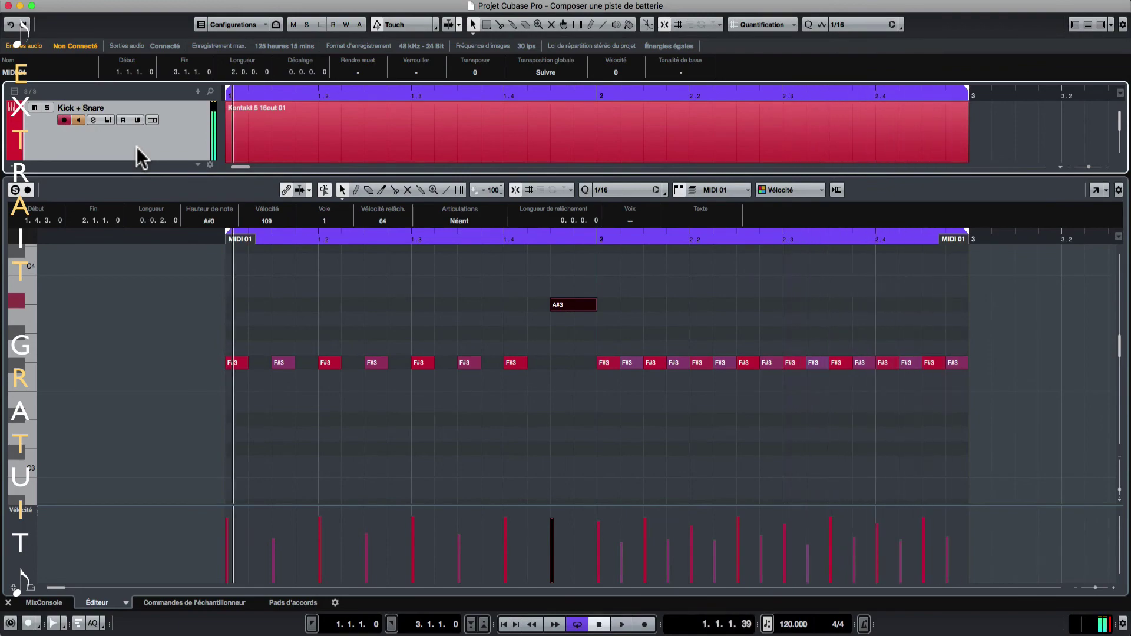
key("space")
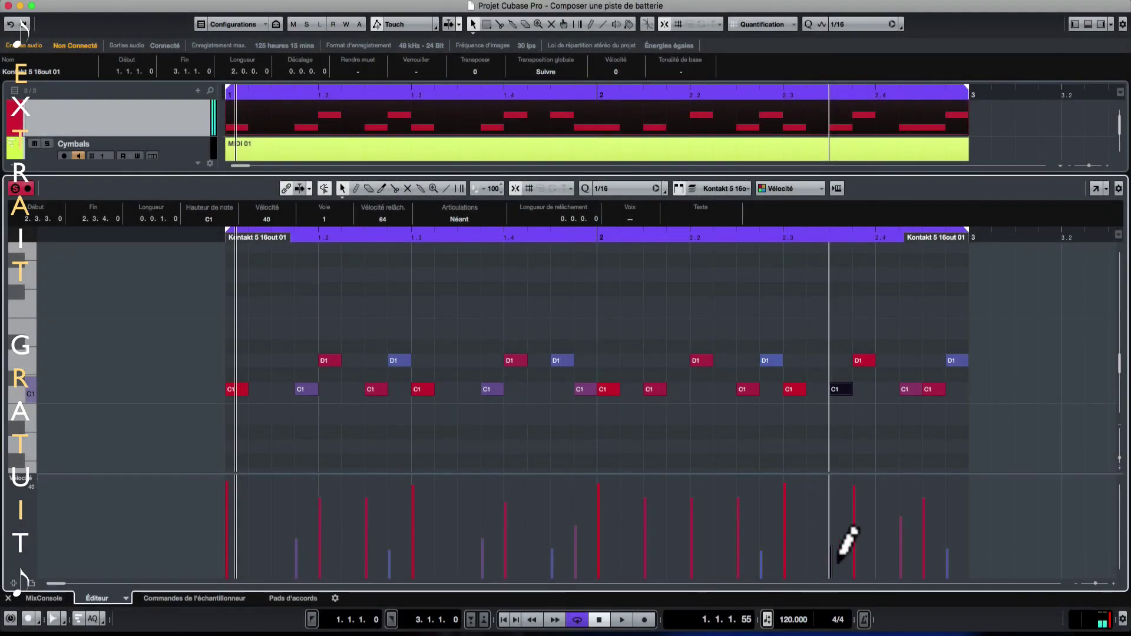
Set the velocity of the C1 kick note at 2.3.3 to 51 while the loop plays
left_click(841, 560)
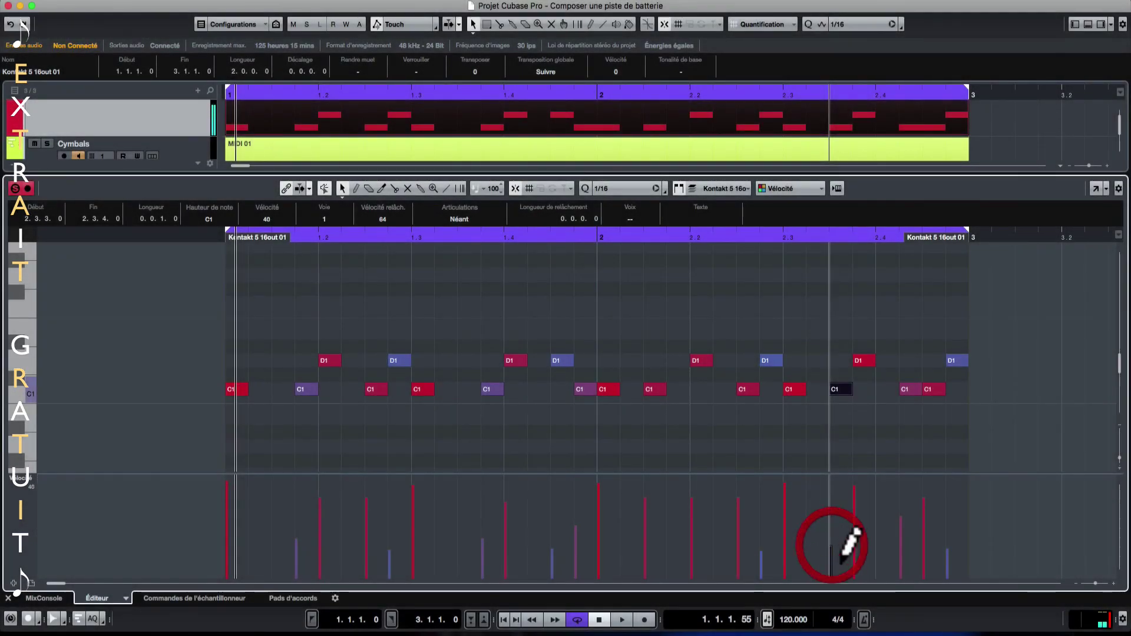
key("space")
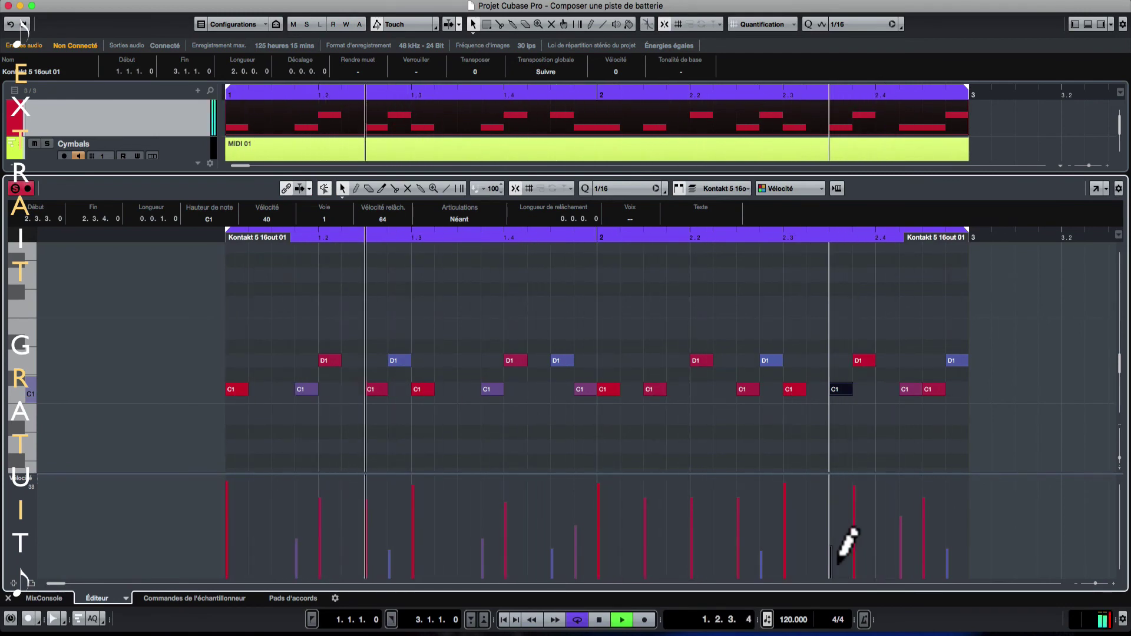
left_click(832, 538)
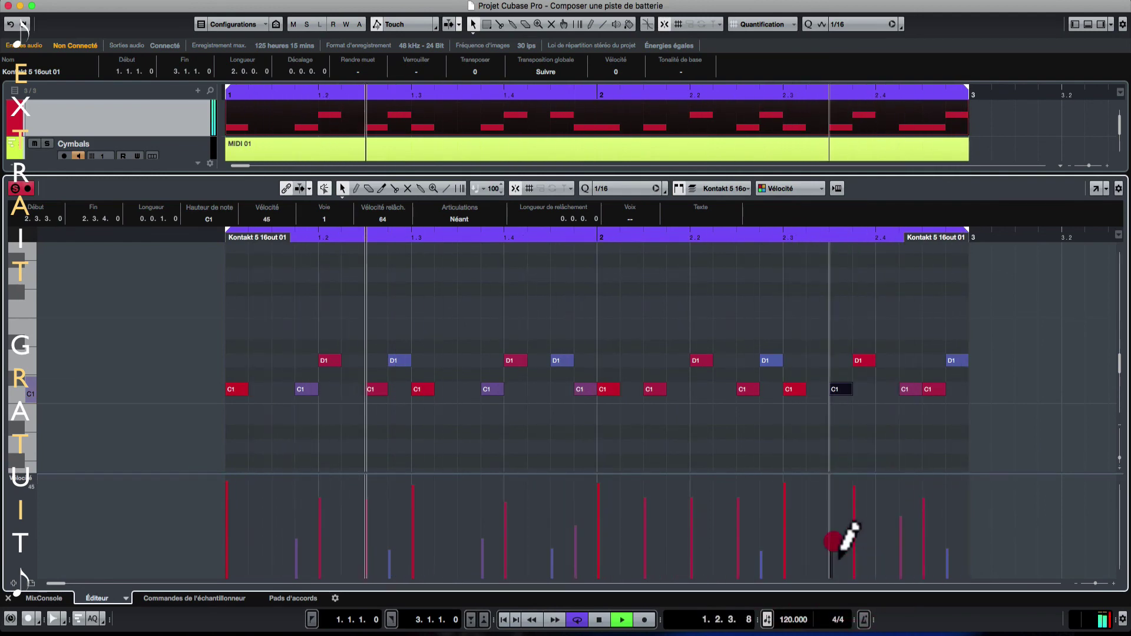
left_click(833, 535)
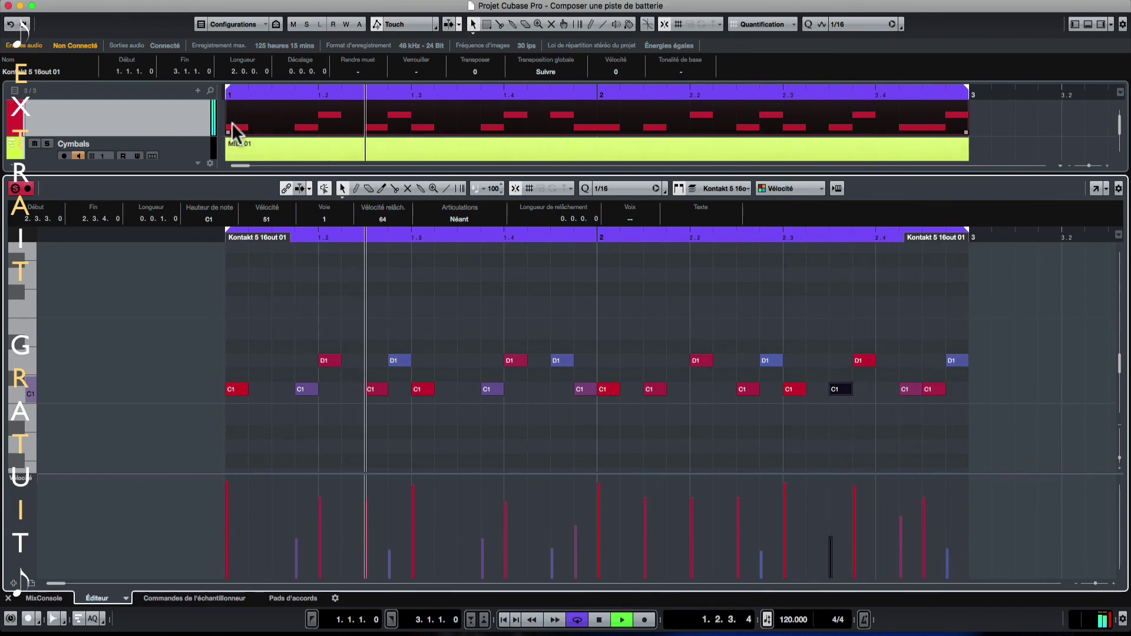
Record-enable the Cymbals track and stop the loop playback
left_click(63, 157)
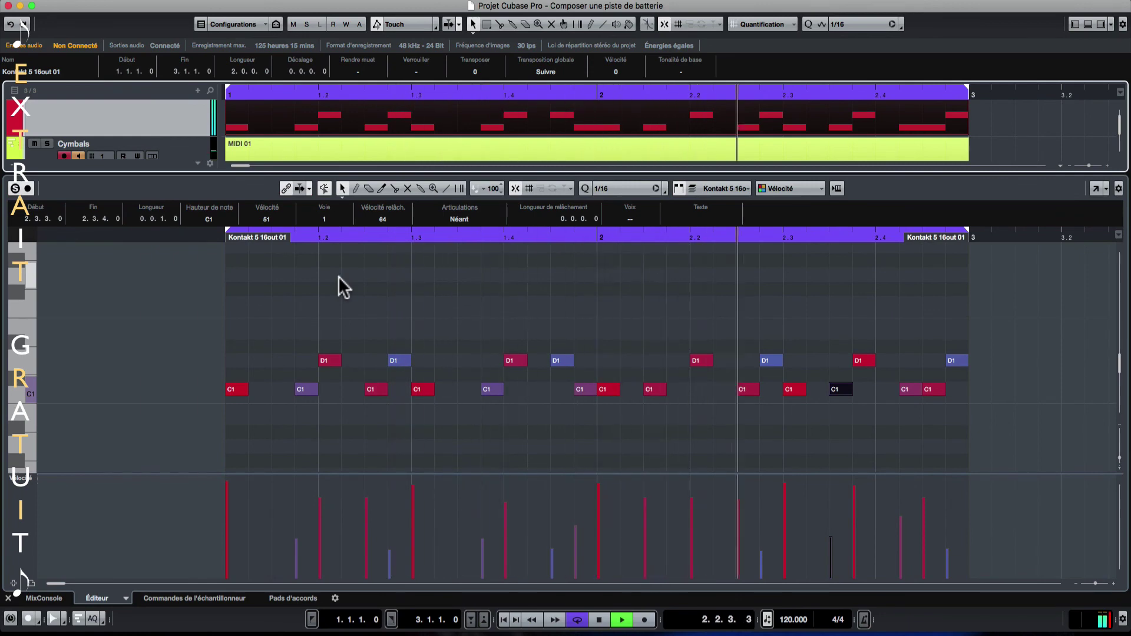
key("space")
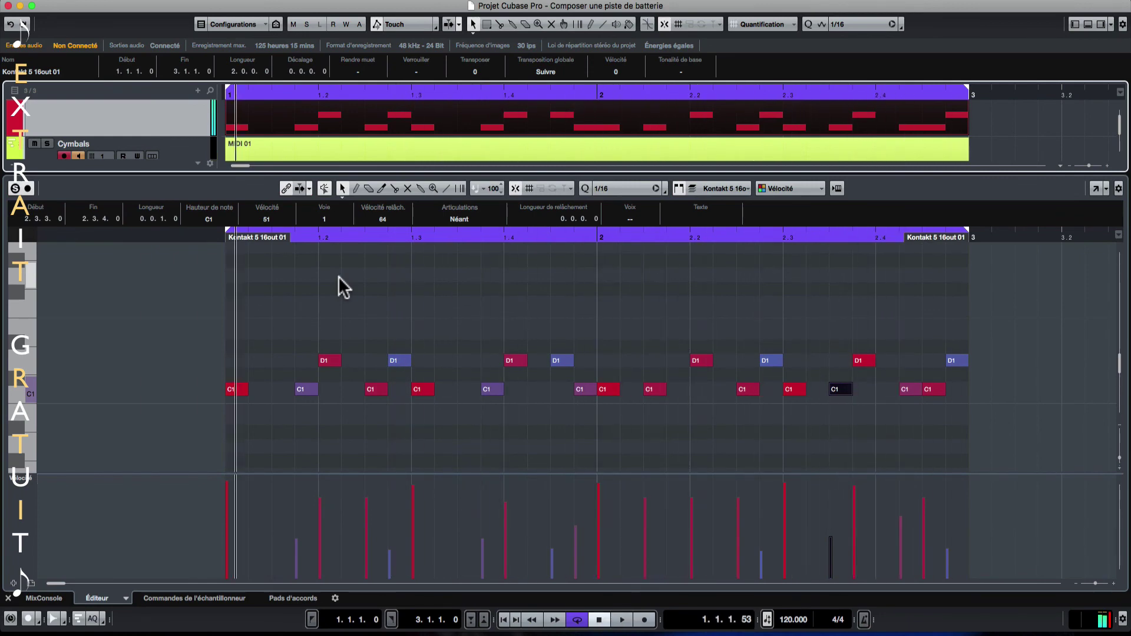